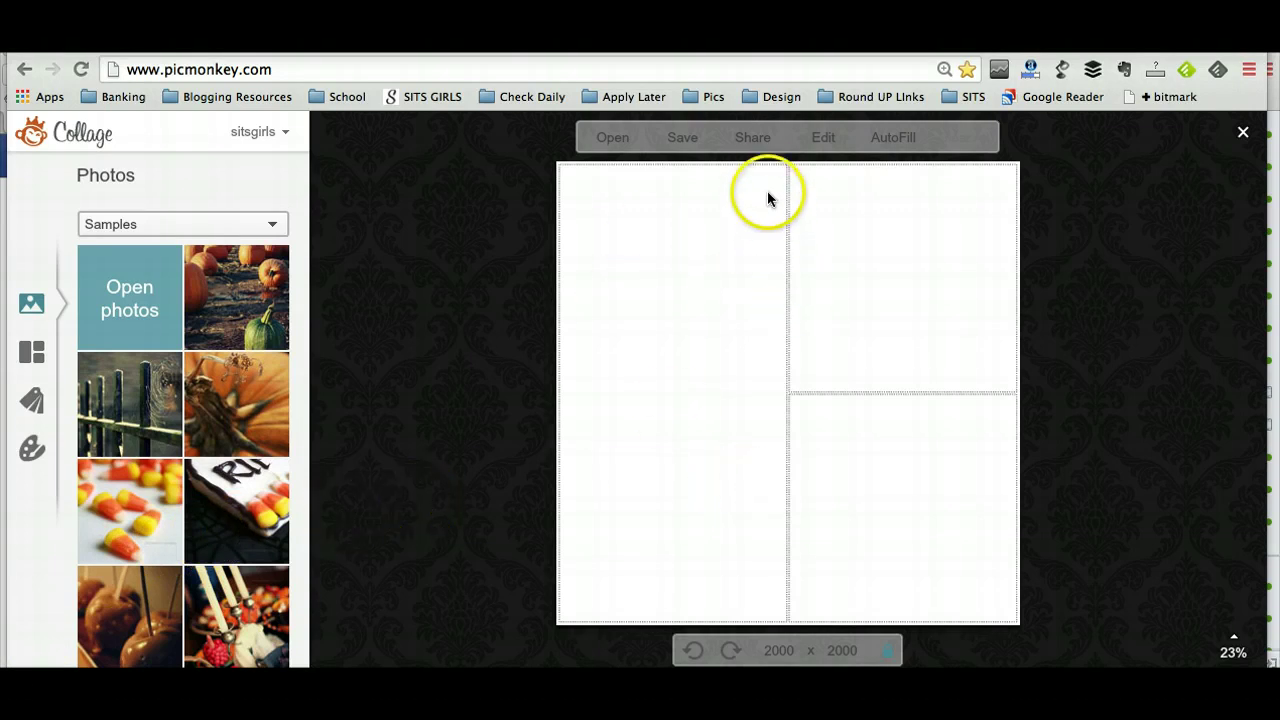
# Remove the two extra collage cells, leaving one, and make the collage background transparent.
pyautogui.click(934, 228)
pyautogui.moveTo(903, 278)
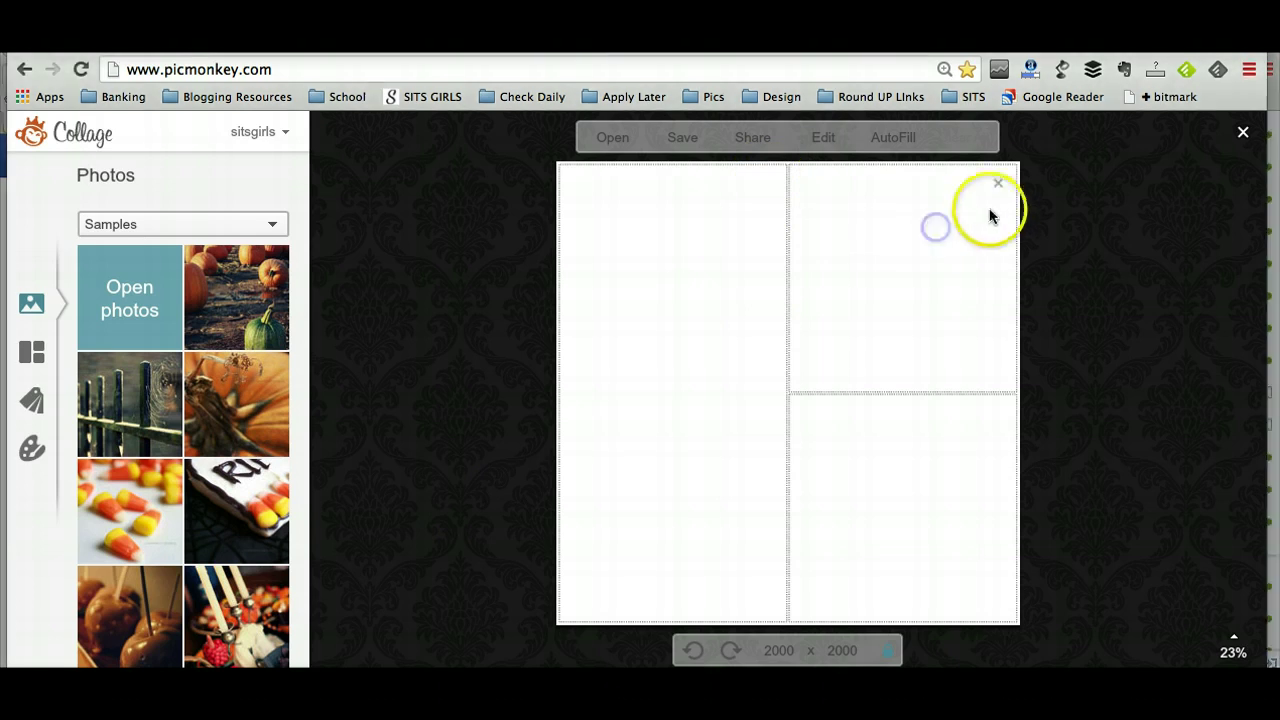
pyautogui.click(997, 184)
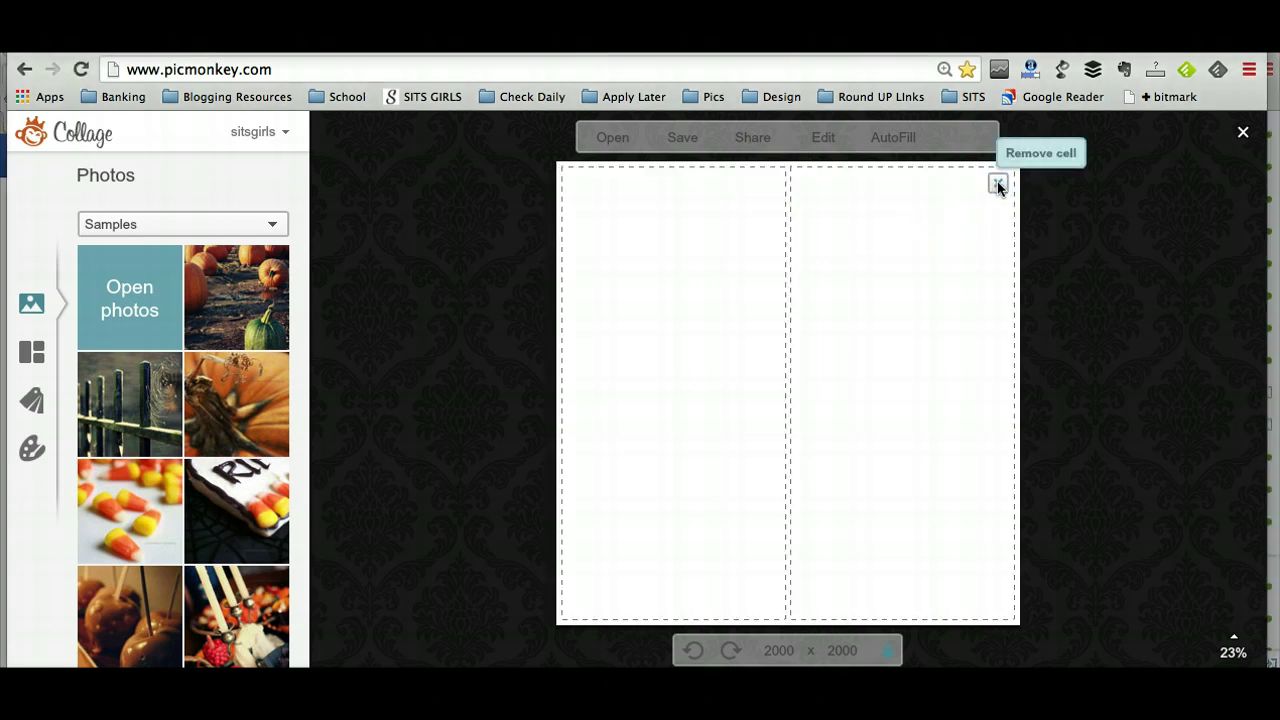
pyautogui.click(997, 184)
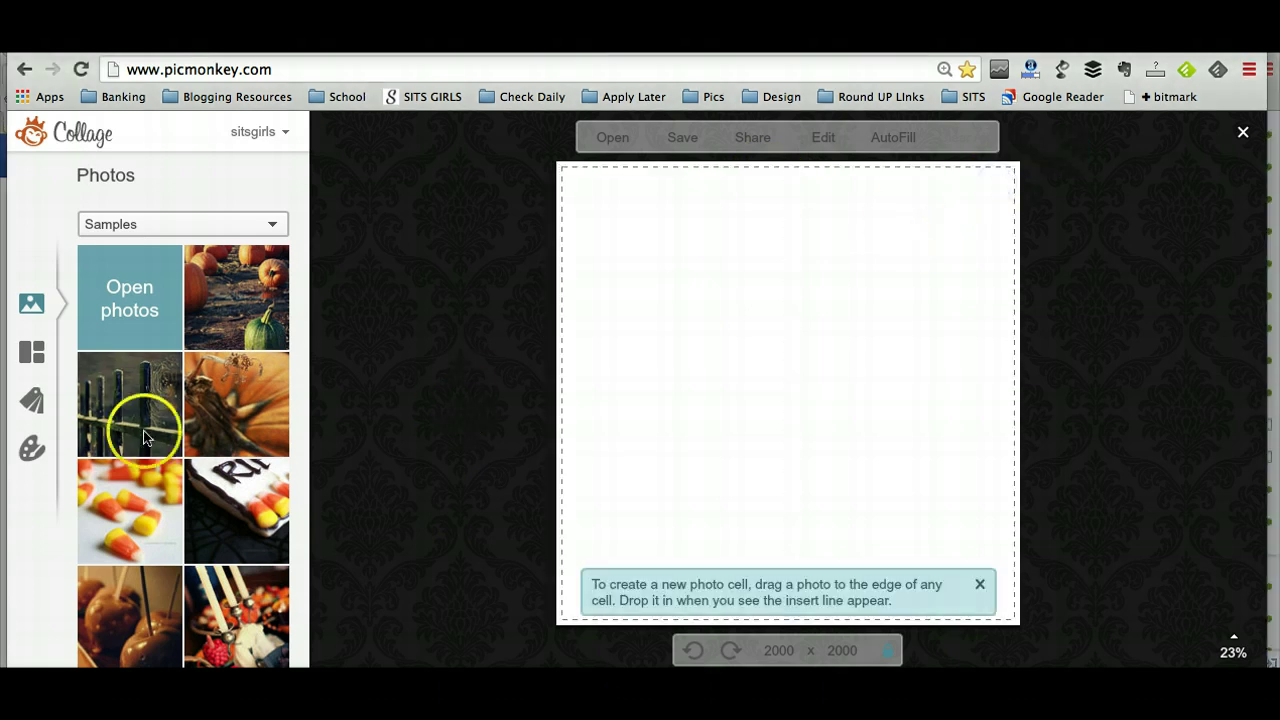
pyautogui.click(33, 452)
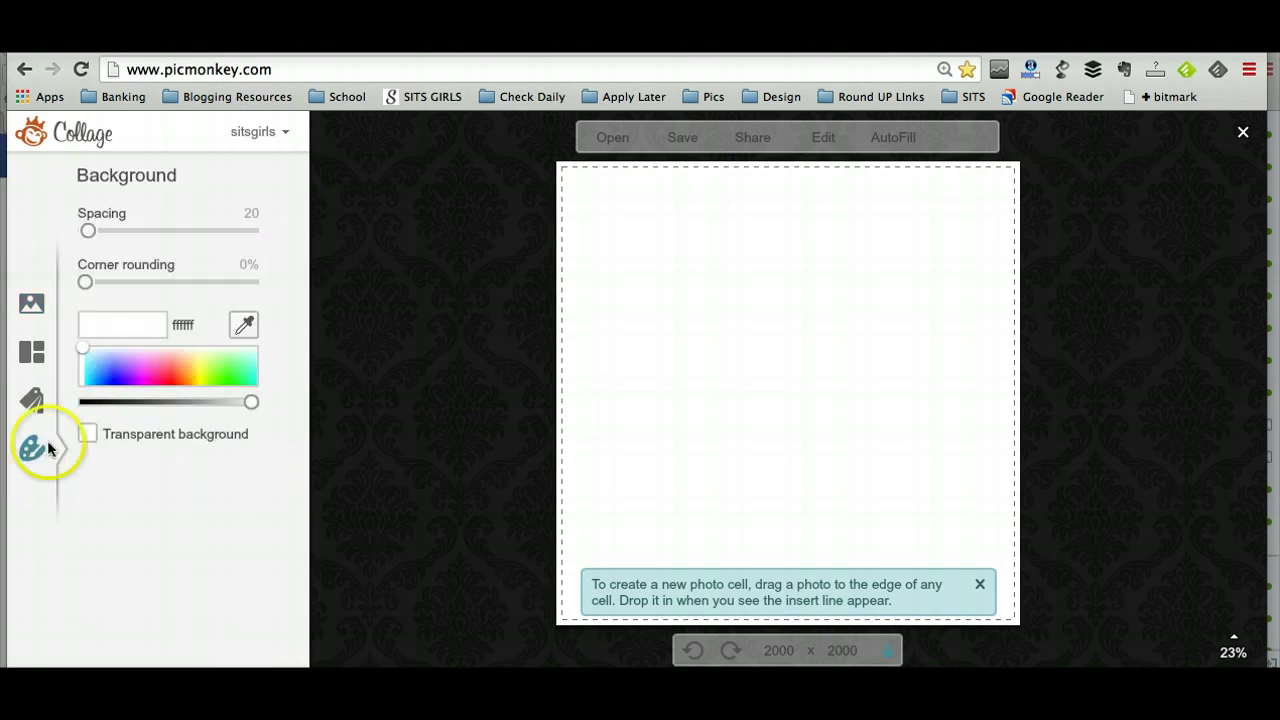
pyautogui.click(88, 434)
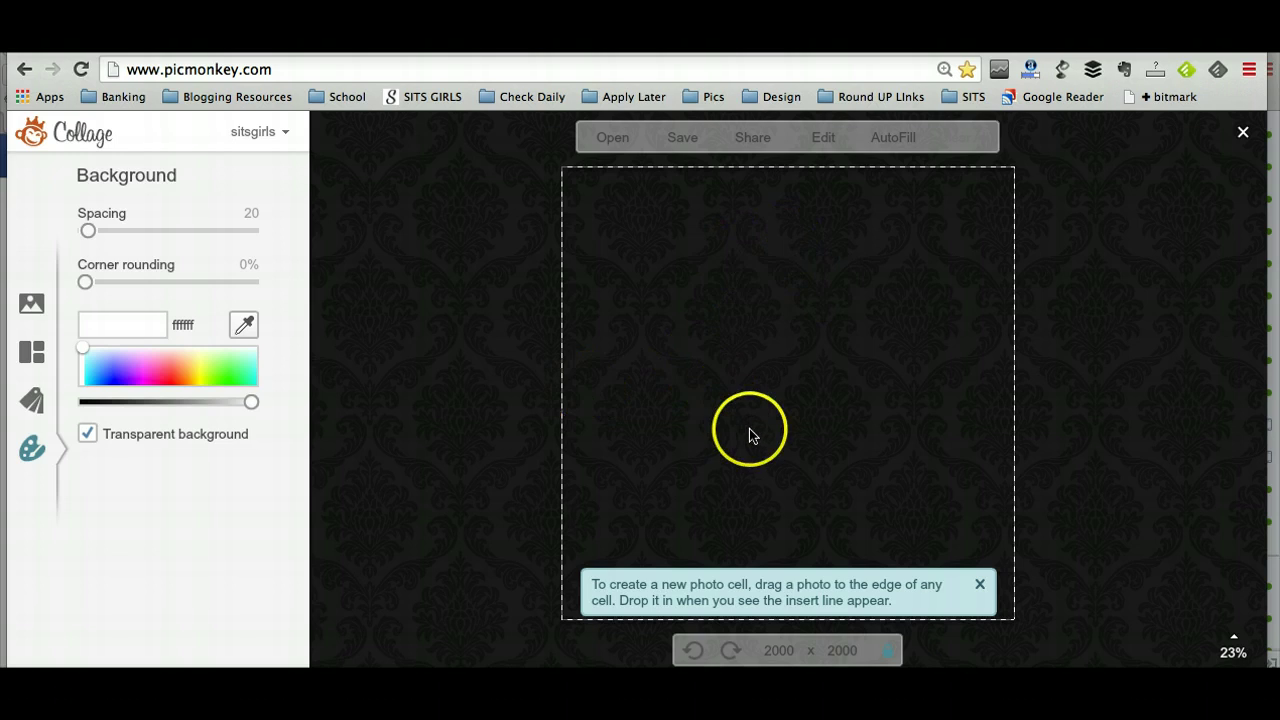
# Save the blank transparent collage to Downloads as blankwatermark.png.
pyautogui.click(686, 148)
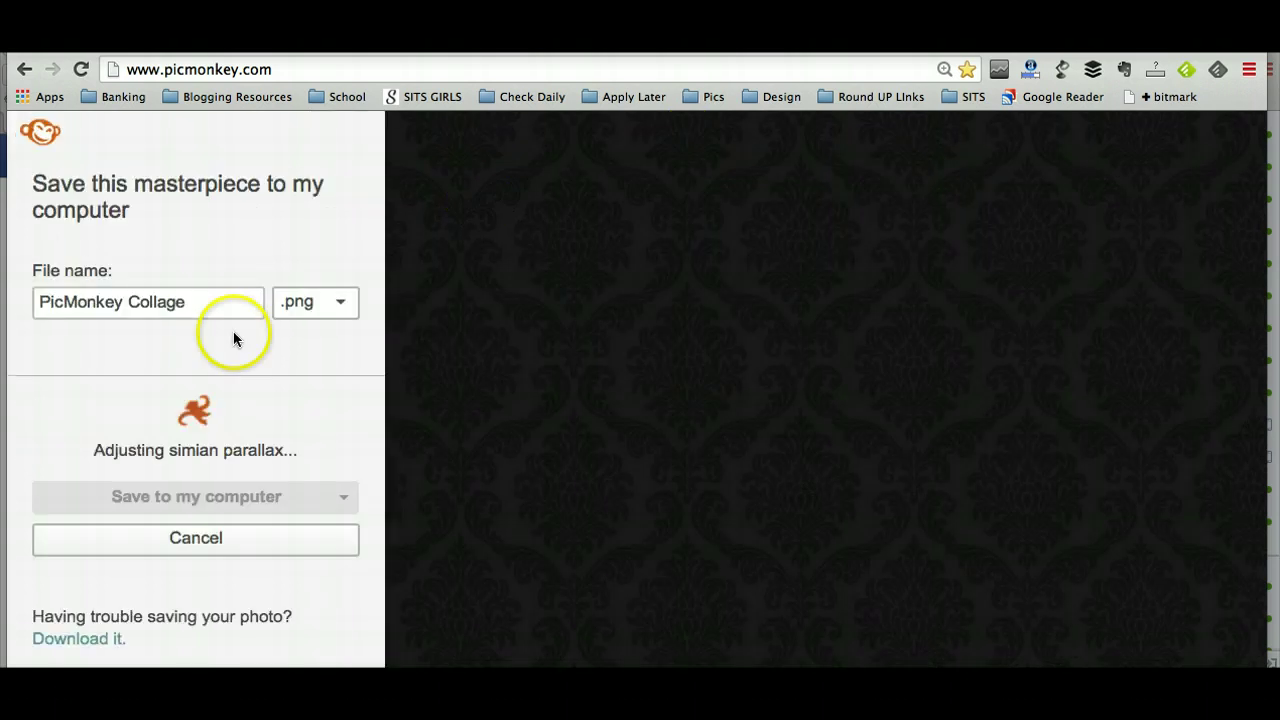
pyautogui.click(172, 305)
pyautogui.tripleClick(172, 305)
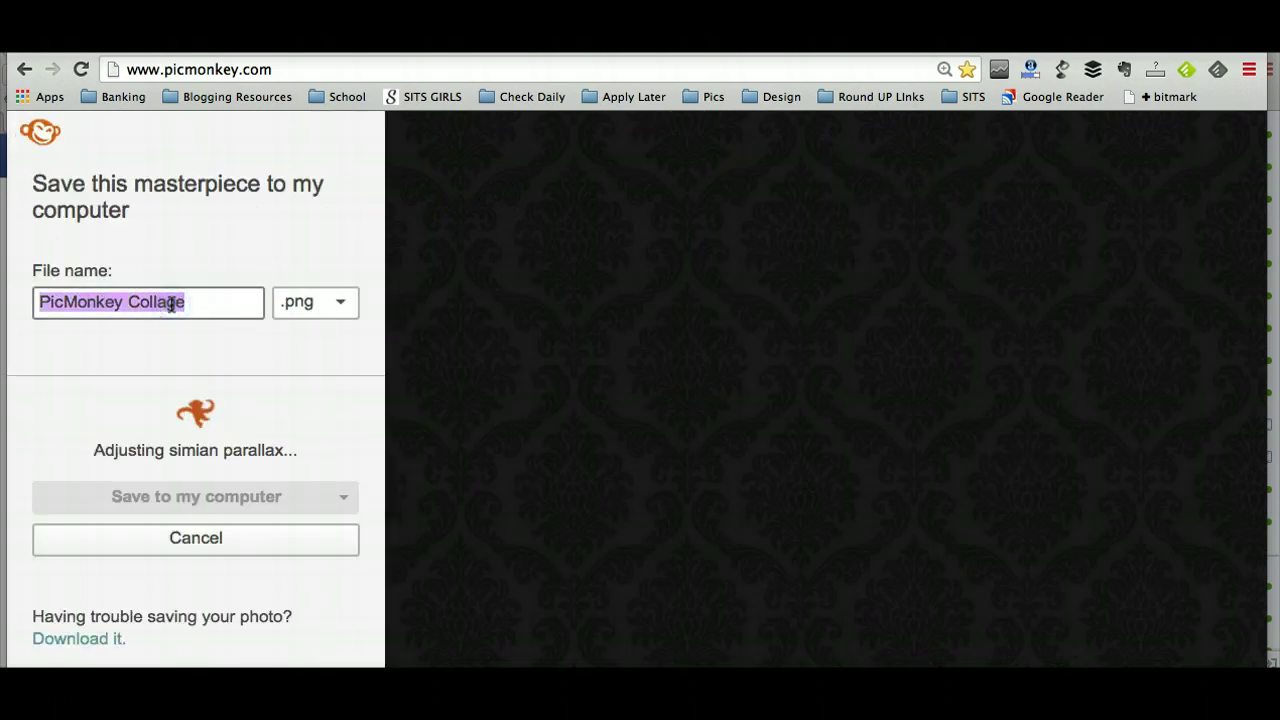
pyautogui.write('blank')
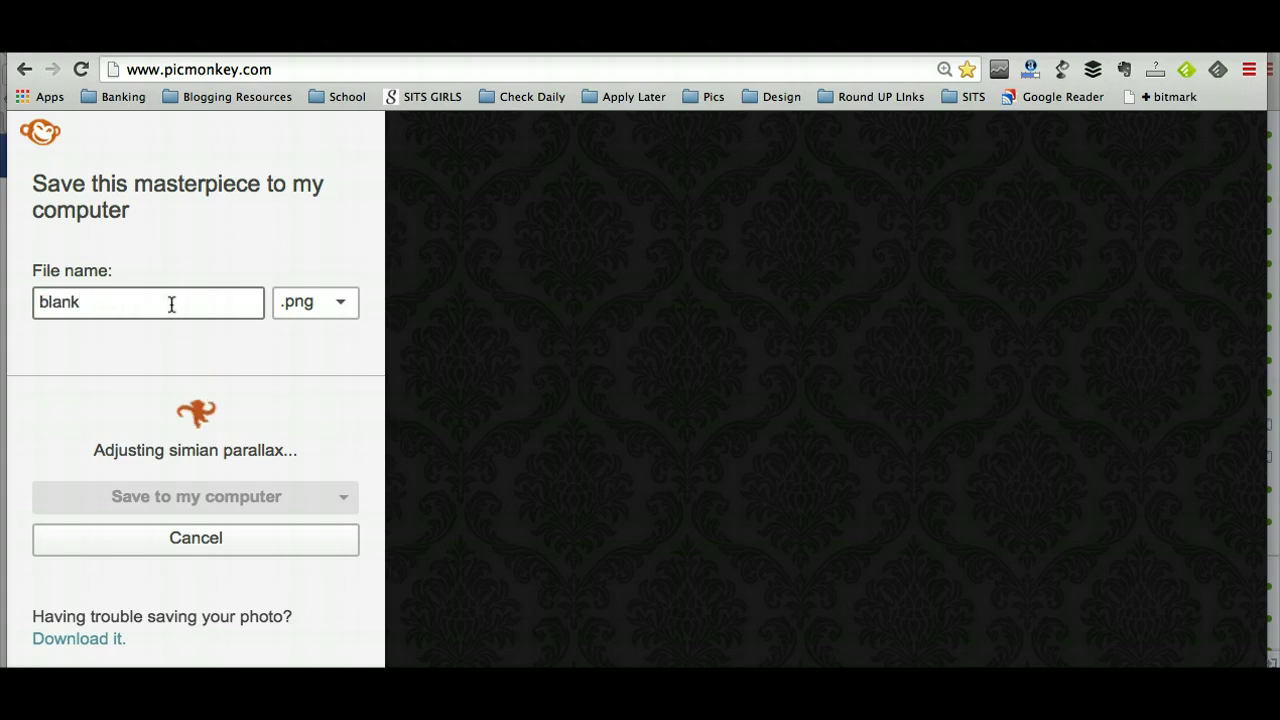
pyautogui.write('watermark')
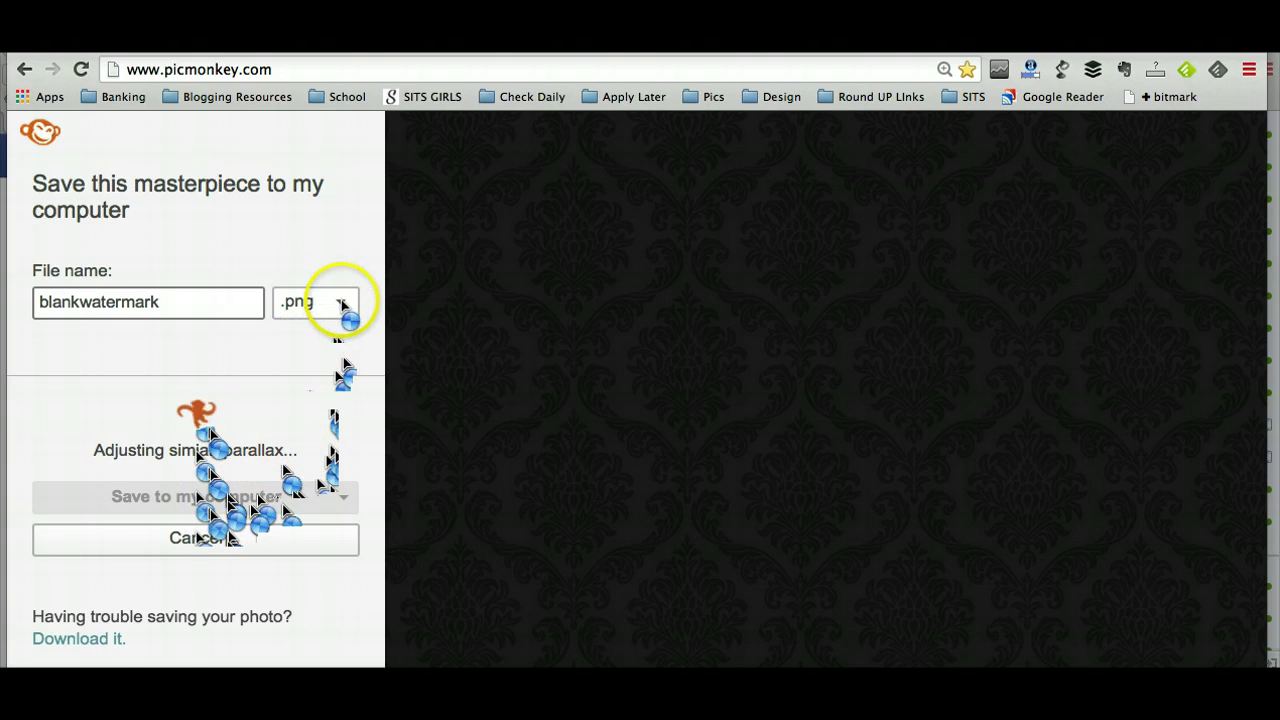
pyautogui.click(220, 497)
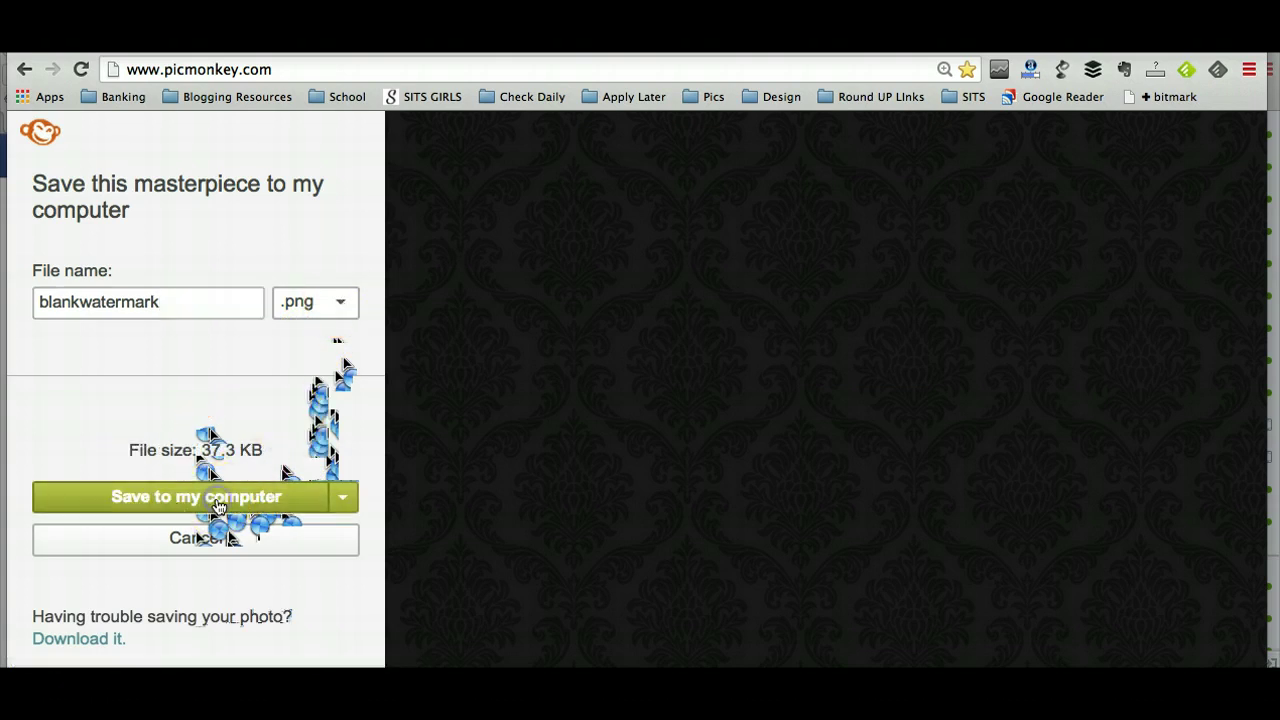
pyautogui.click(940, 548)
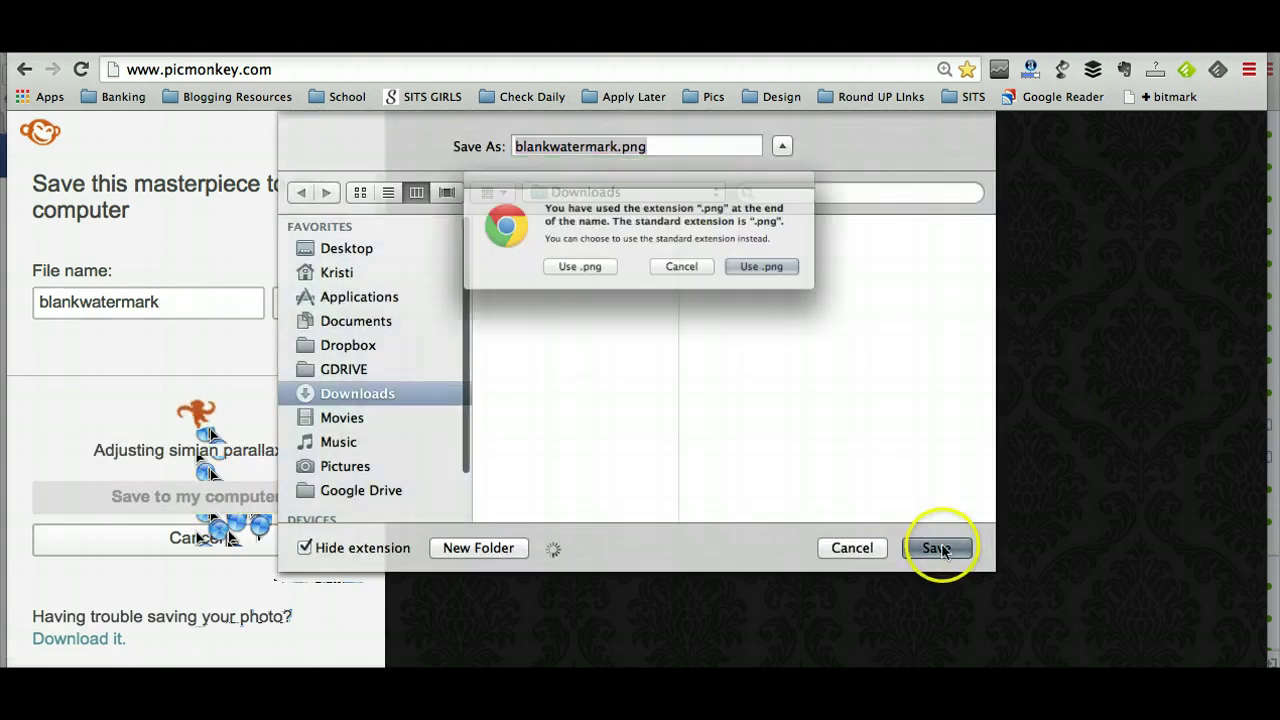
pyautogui.click(806, 280)
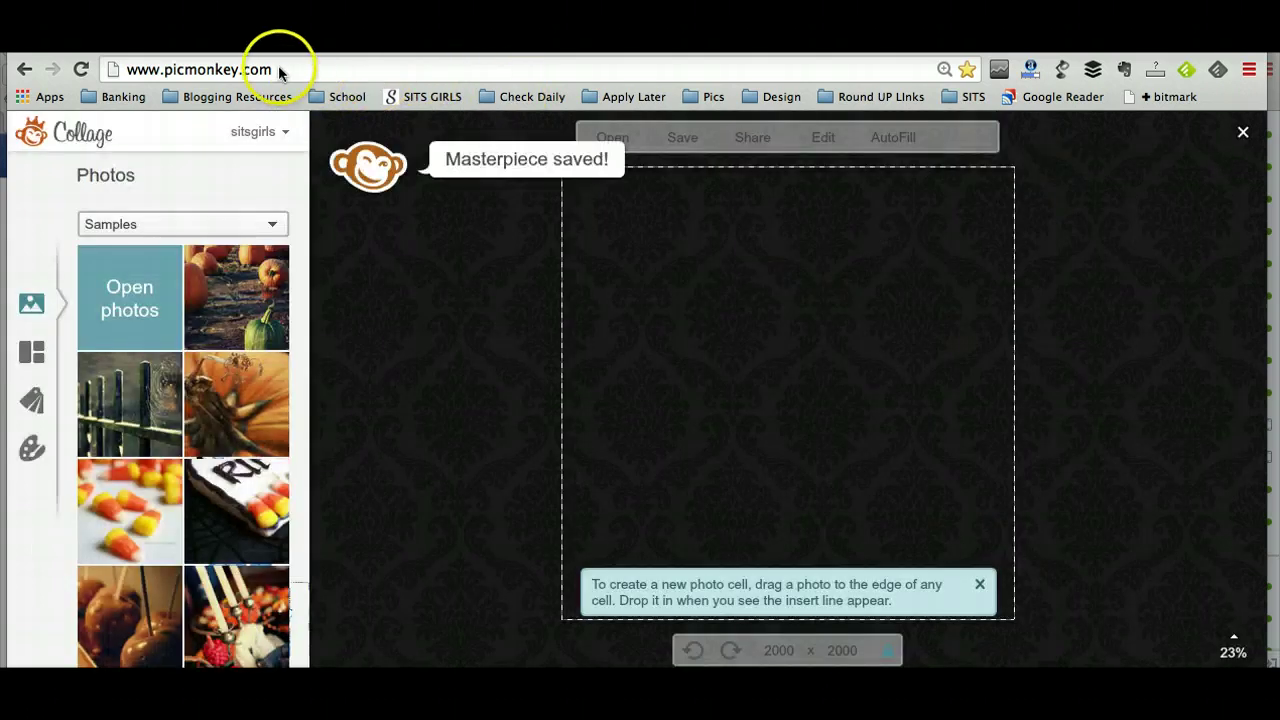
# Reload PicMonkey and open blankwatermark.png from Downloads in the photo editor.
pyautogui.click(277, 70)
pyautogui.press('Return')
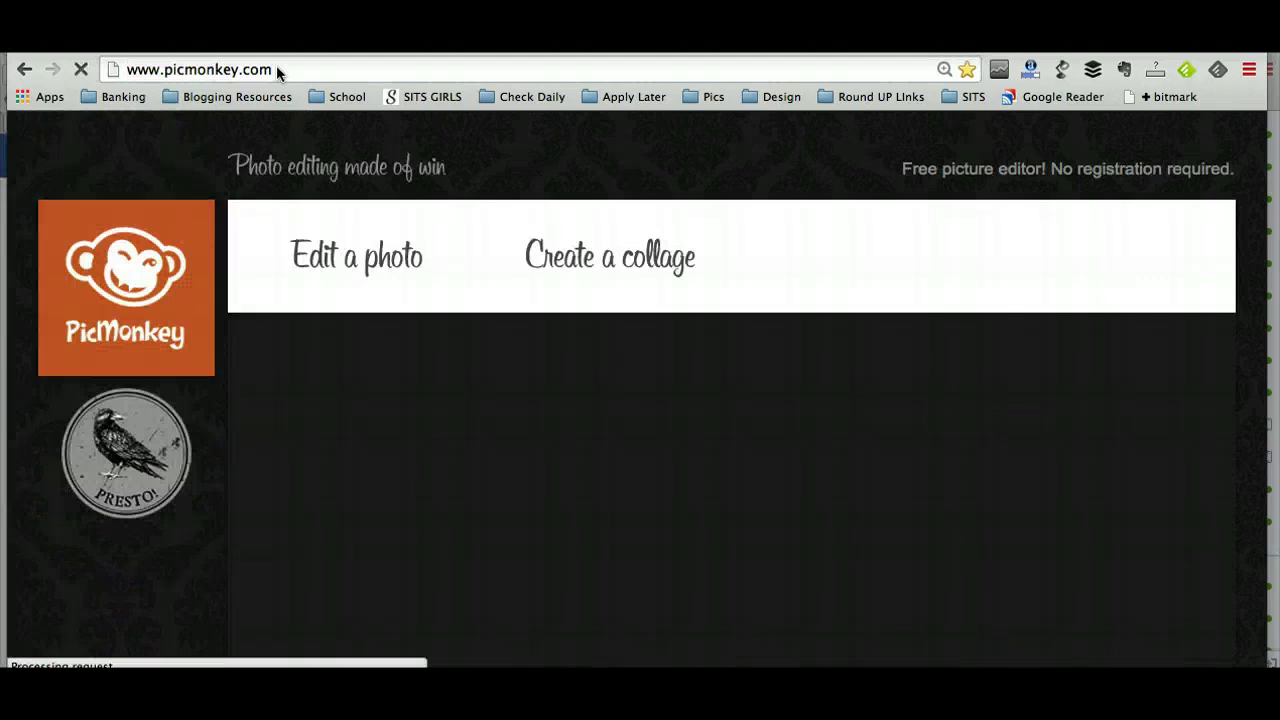
pyautogui.click(375, 263)
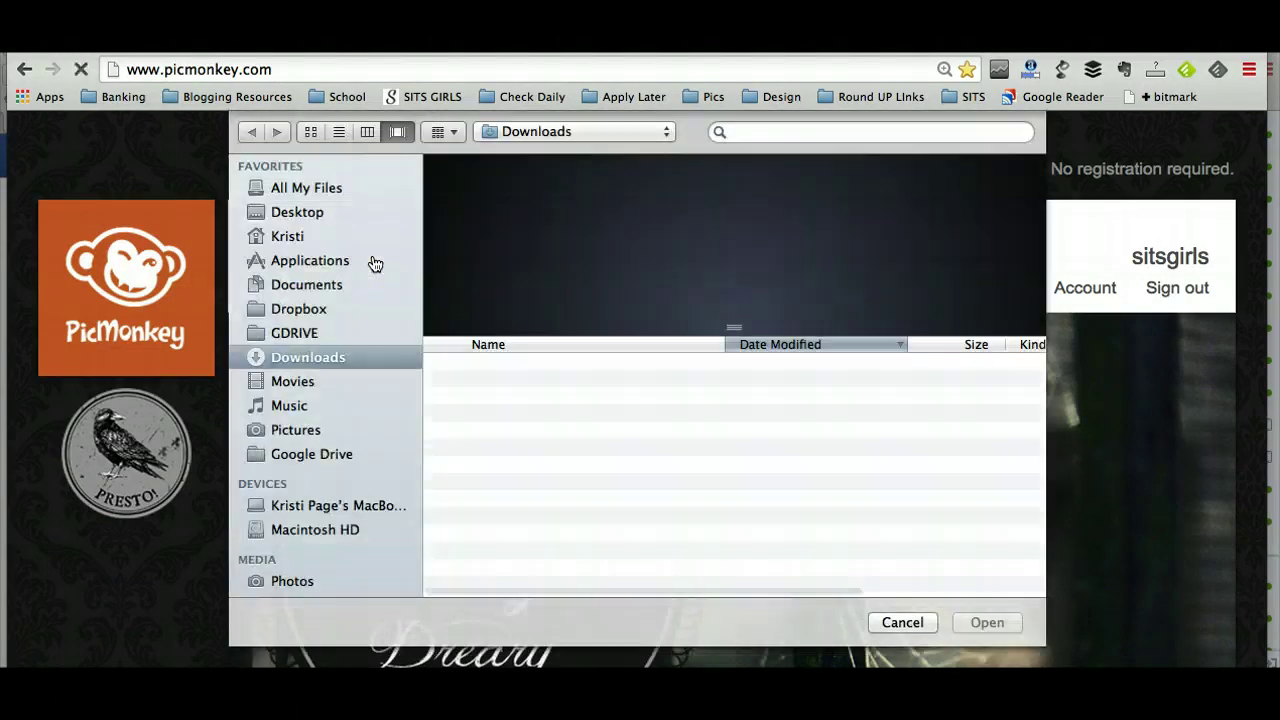
pyautogui.click(530, 345)
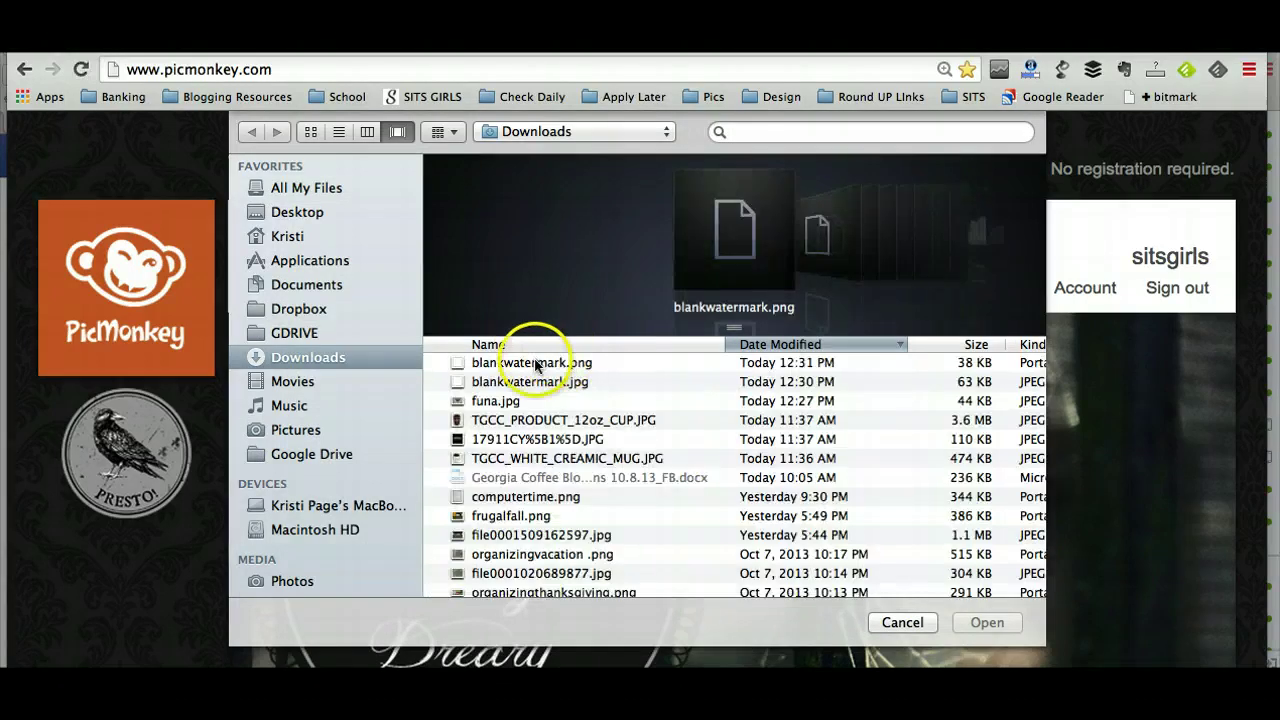
pyautogui.click(530, 364)
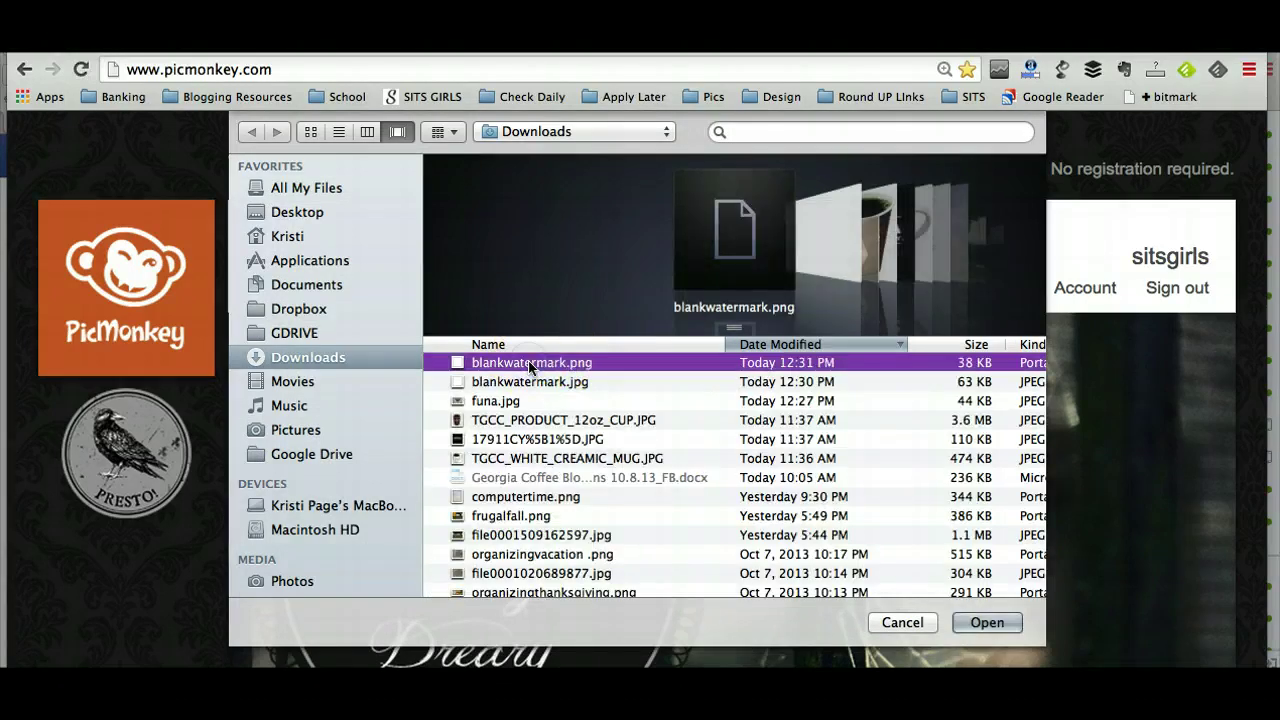
pyautogui.click(991, 622)
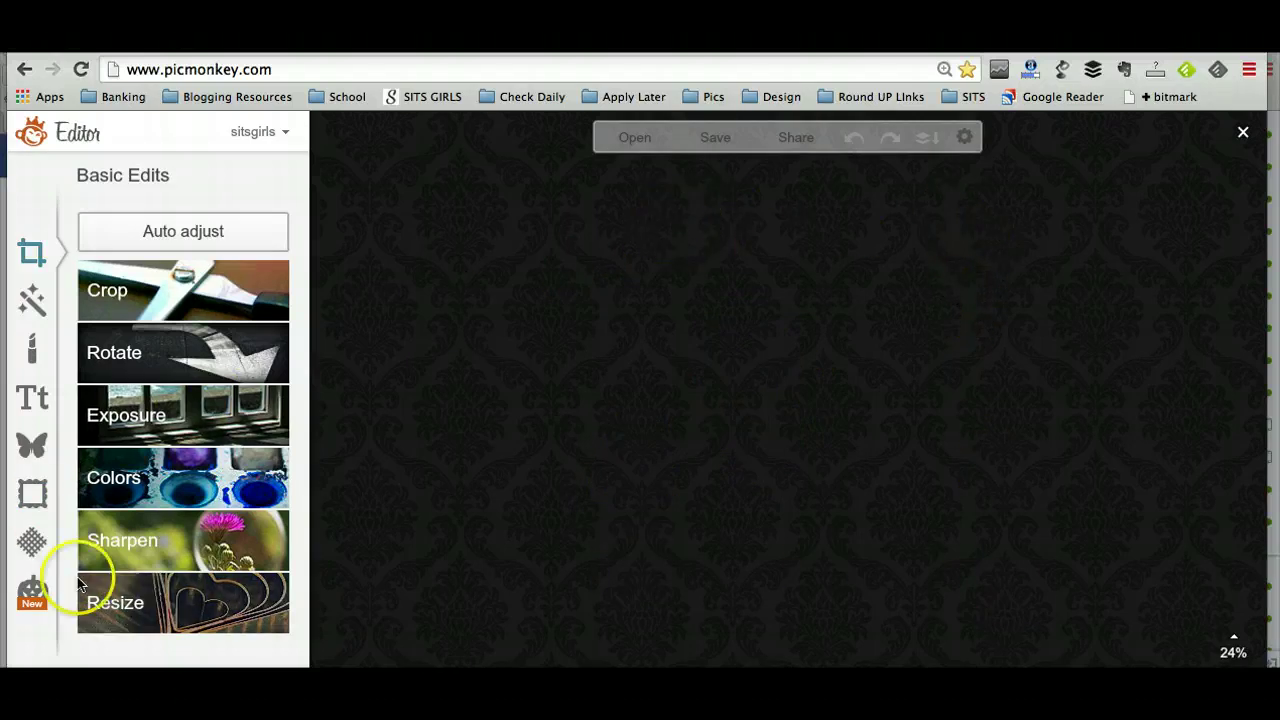
# Add a text box in the Bradley Hand ITC font to the blank canvas.
pyautogui.click(30, 399)
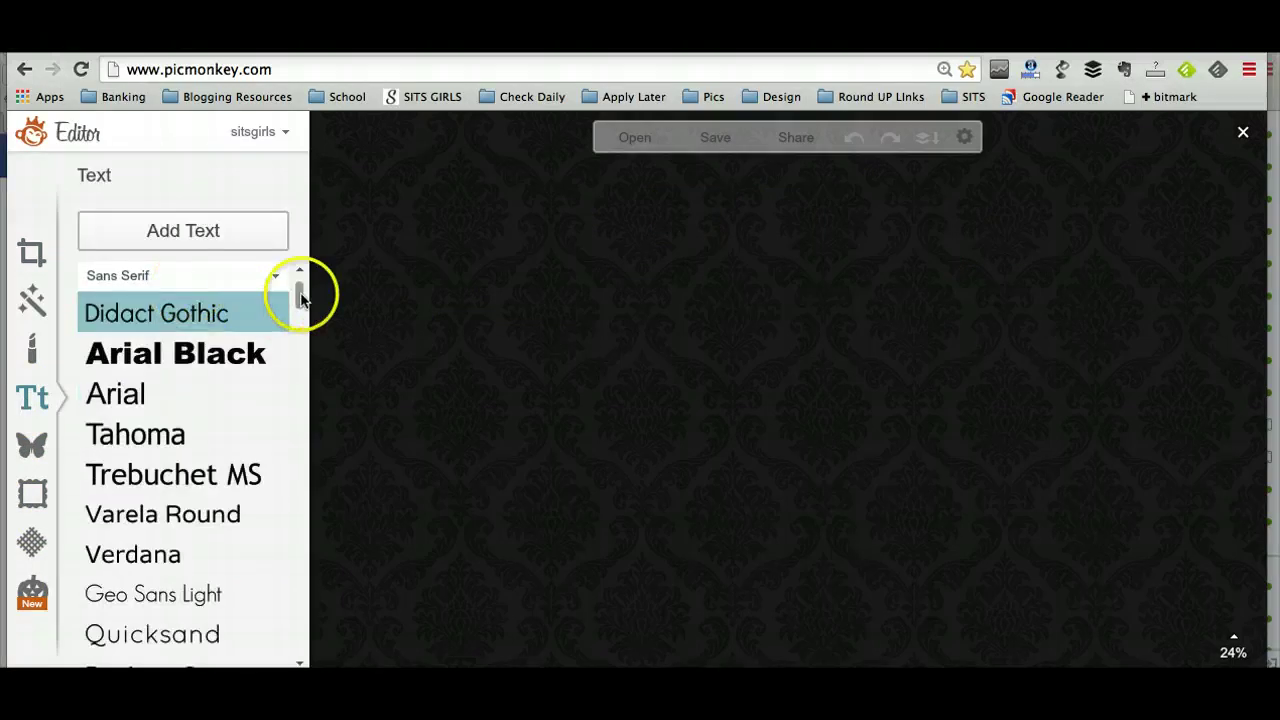
pyautogui.moveTo(298, 292); pyautogui.dragTo(295, 370)
pyautogui.click(222, 424)
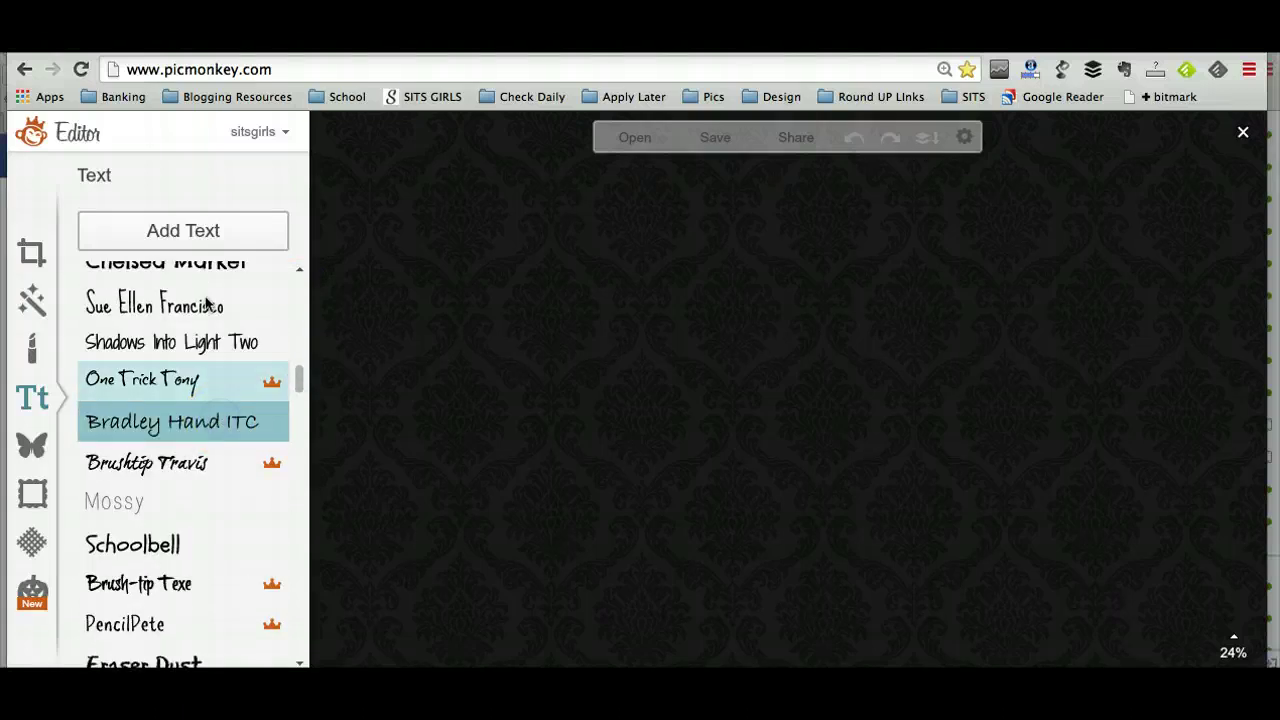
pyautogui.click(205, 232)
pyautogui.click(557, 409)
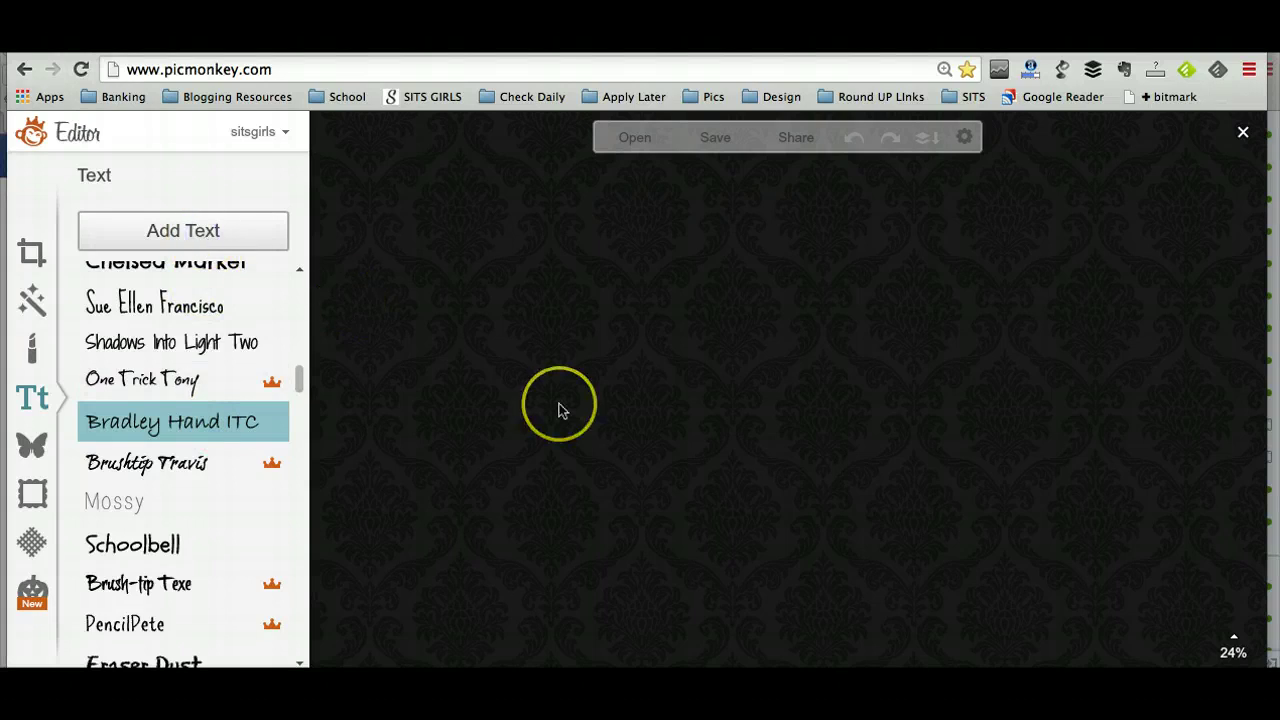
pyautogui.click(698, 404)
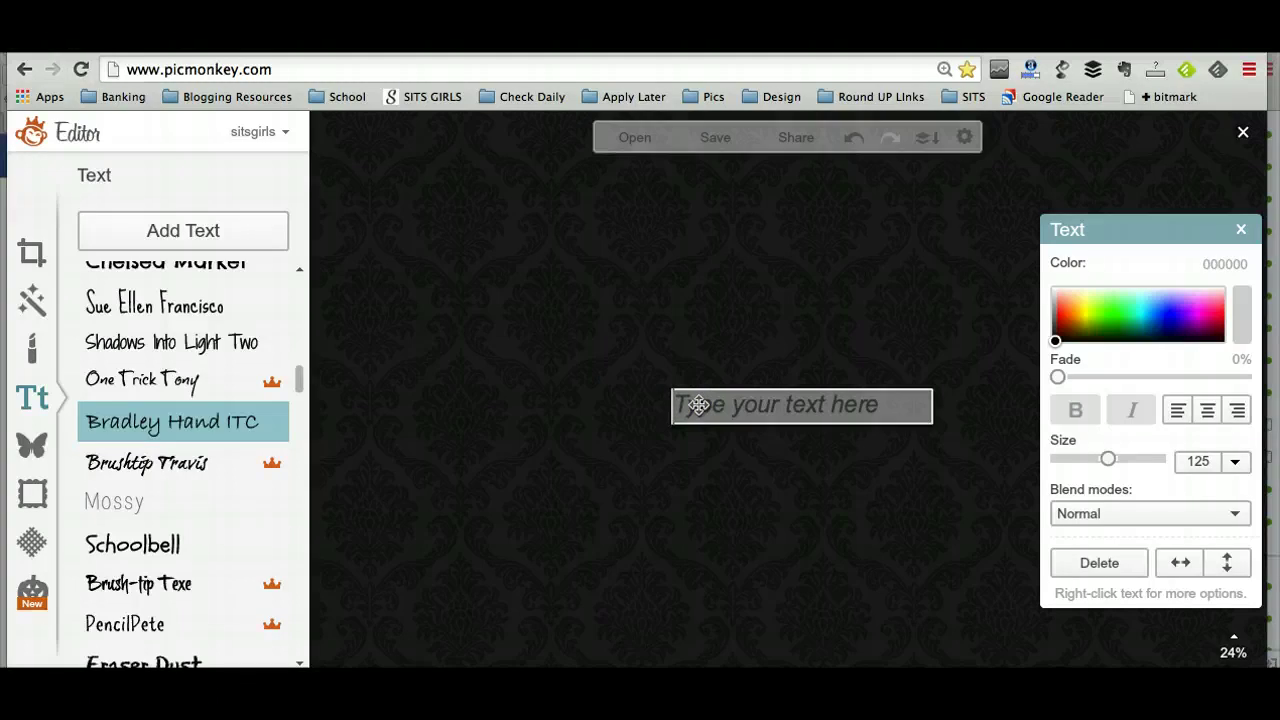
pyautogui.write('New')
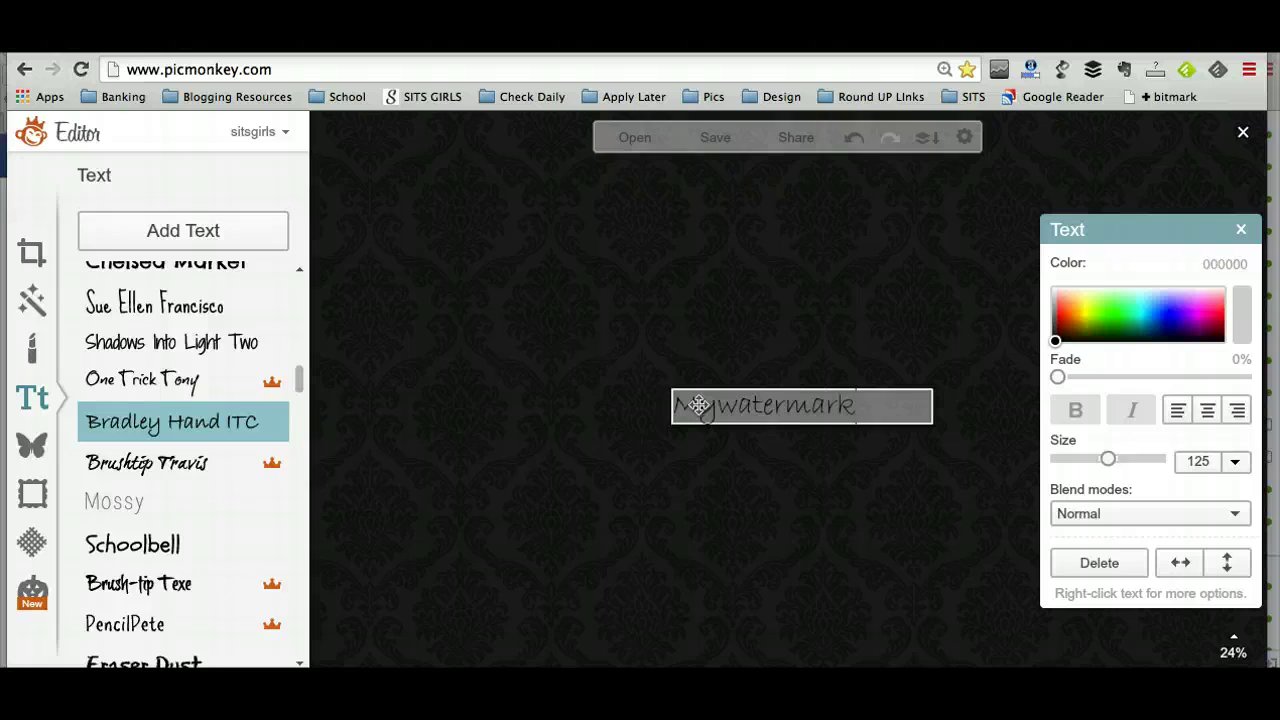
pyautogui.write('.com')
# Make the Mywatermark.com text white (ffffff) and resize it to 167.
pyautogui.click(503, 380)
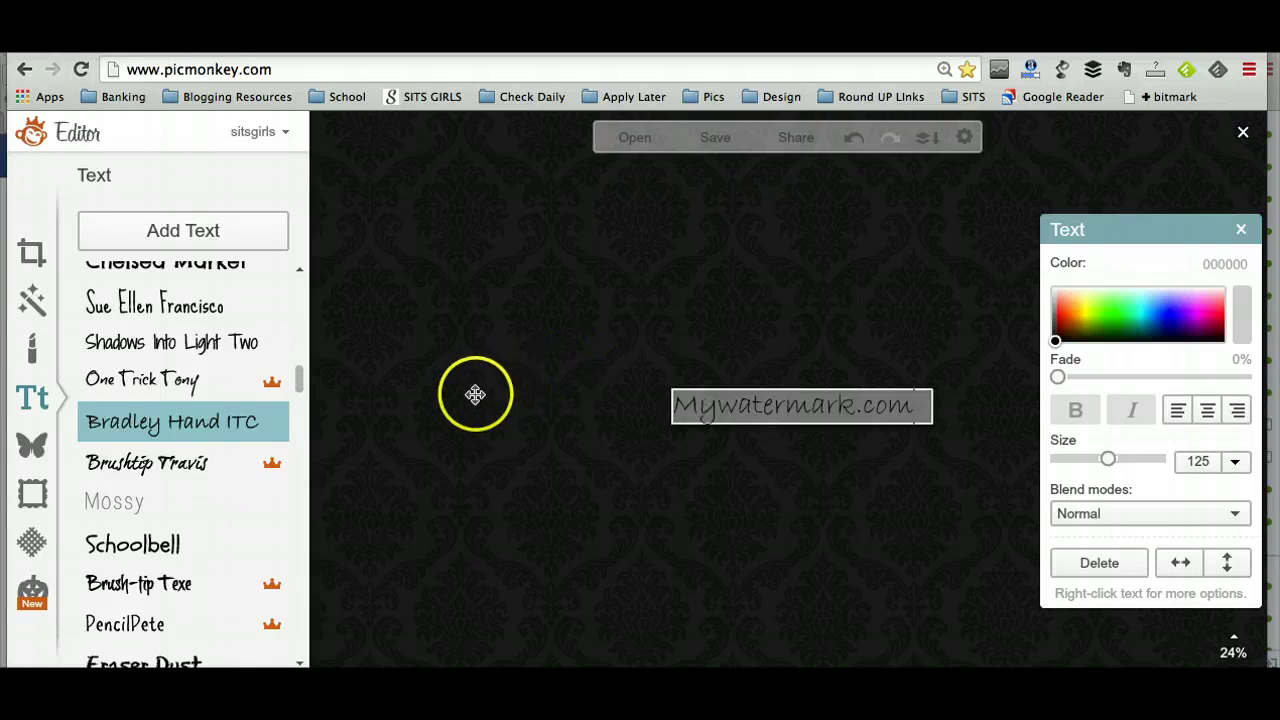
pyautogui.click(750, 413)
pyautogui.moveTo(760, 386); pyautogui.dragTo(763, 354)
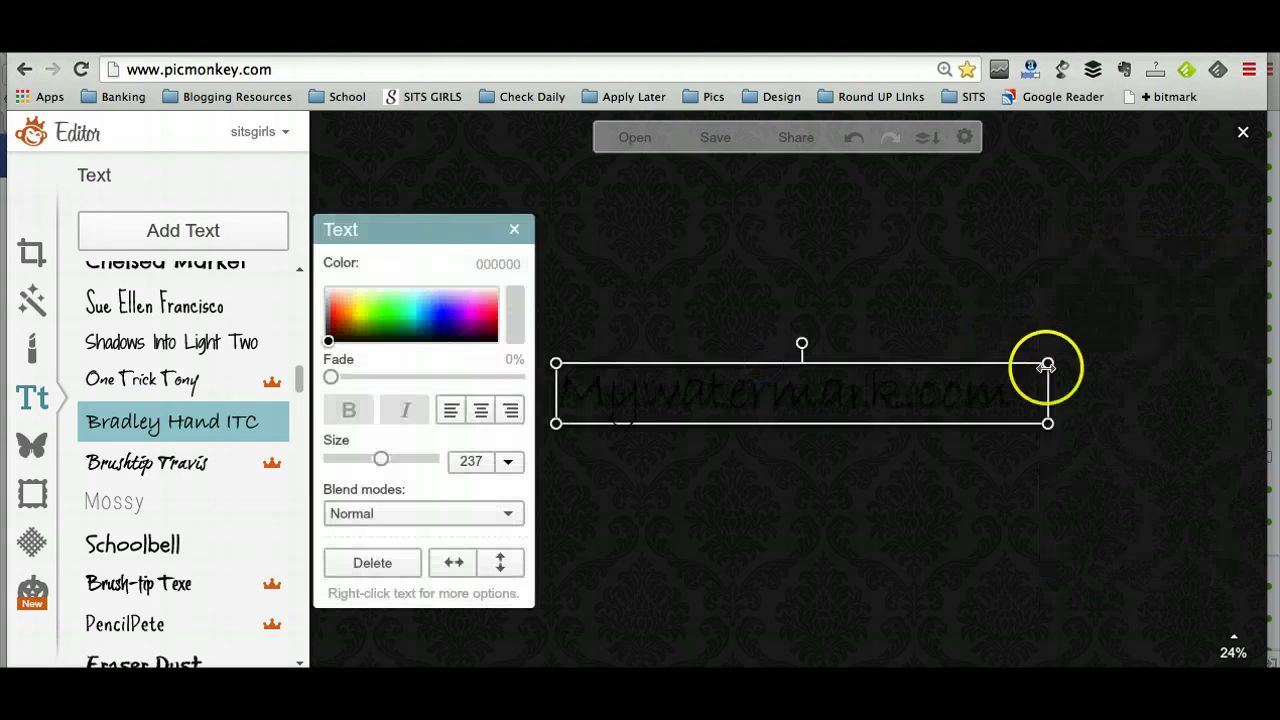
pyautogui.moveTo(327, 341); pyautogui.dragTo(328, 287)
pyautogui.click(748, 540)
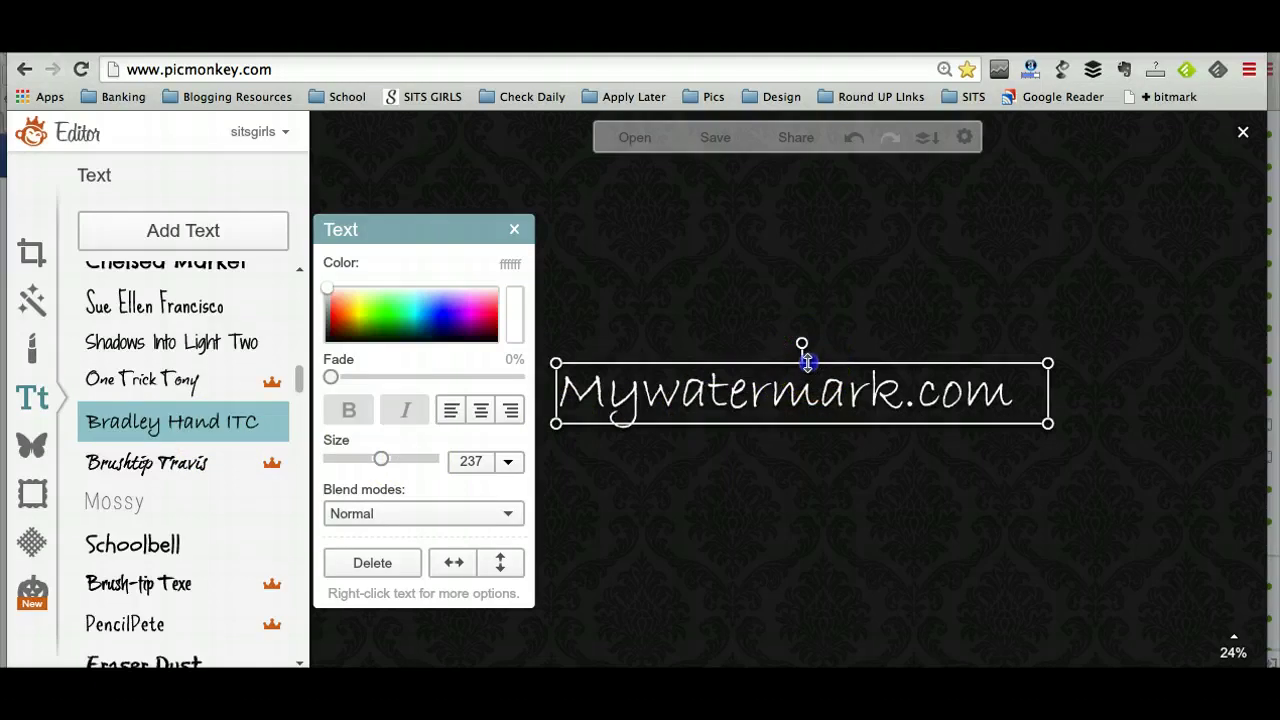
pyautogui.moveTo(806, 363); pyautogui.dragTo(805, 374)
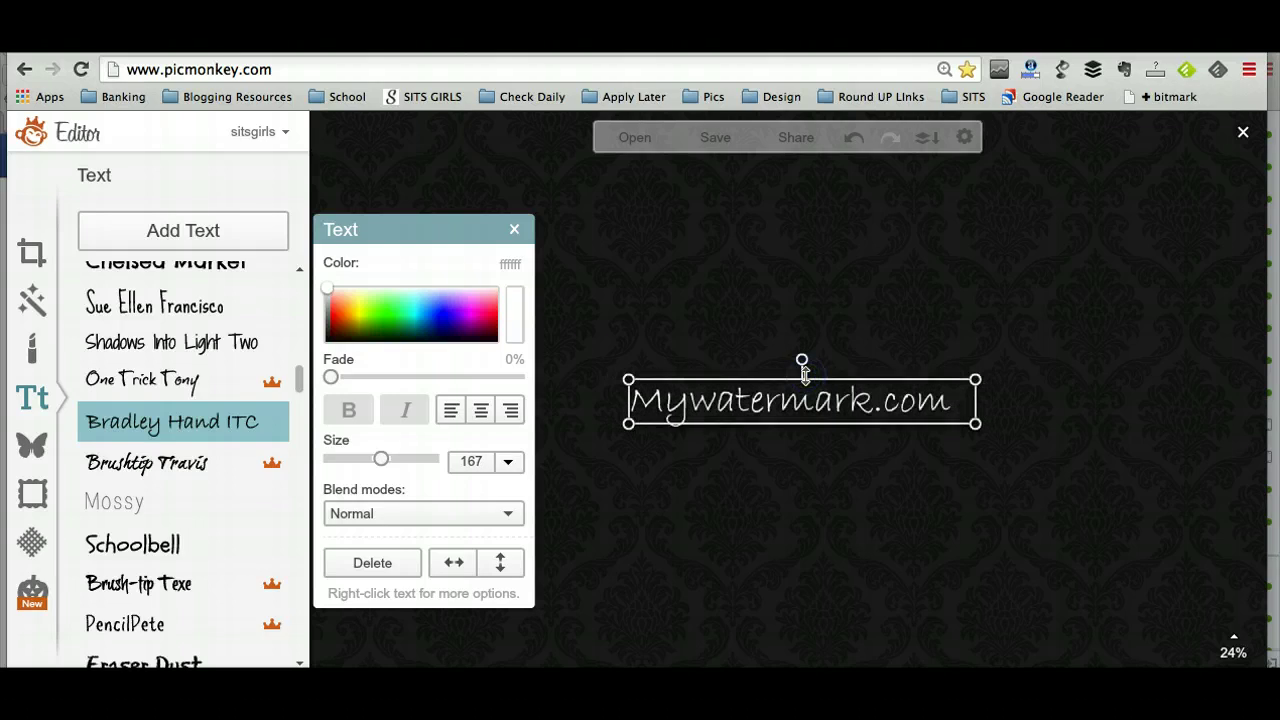
# Save the white text design to Downloads as mywatermark.png.
pyautogui.click(837, 240)
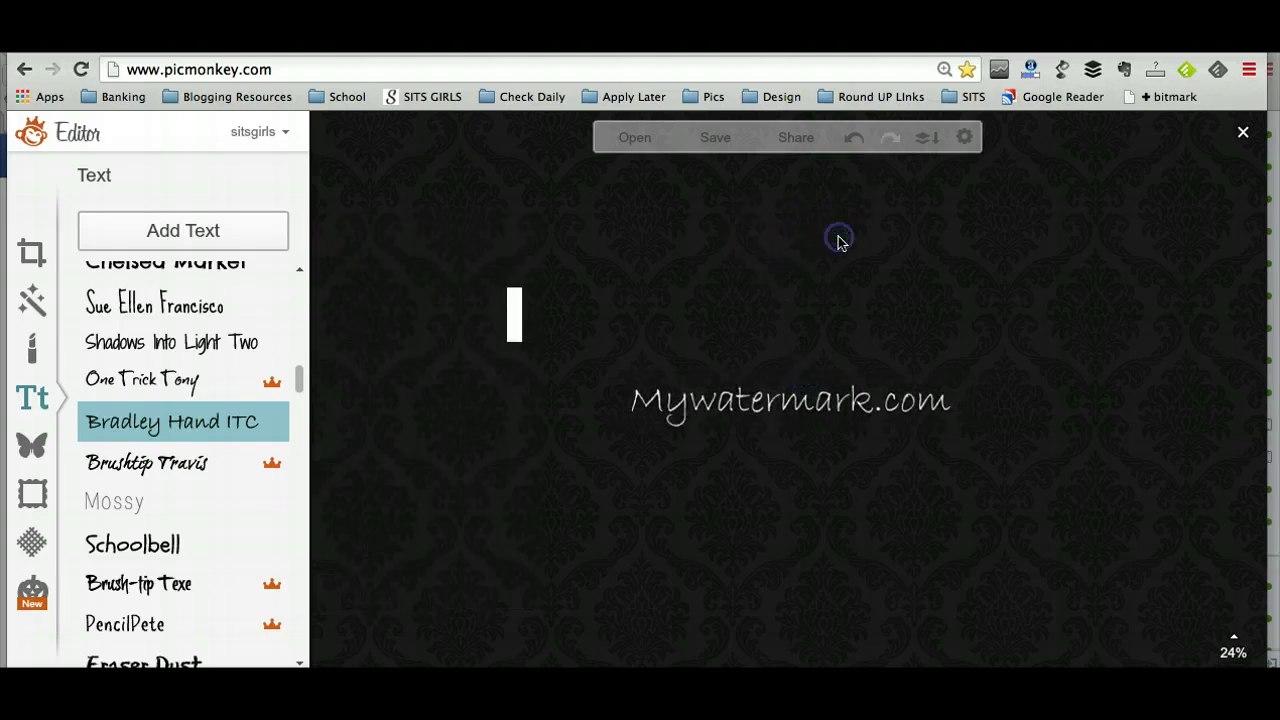
pyautogui.click(715, 137)
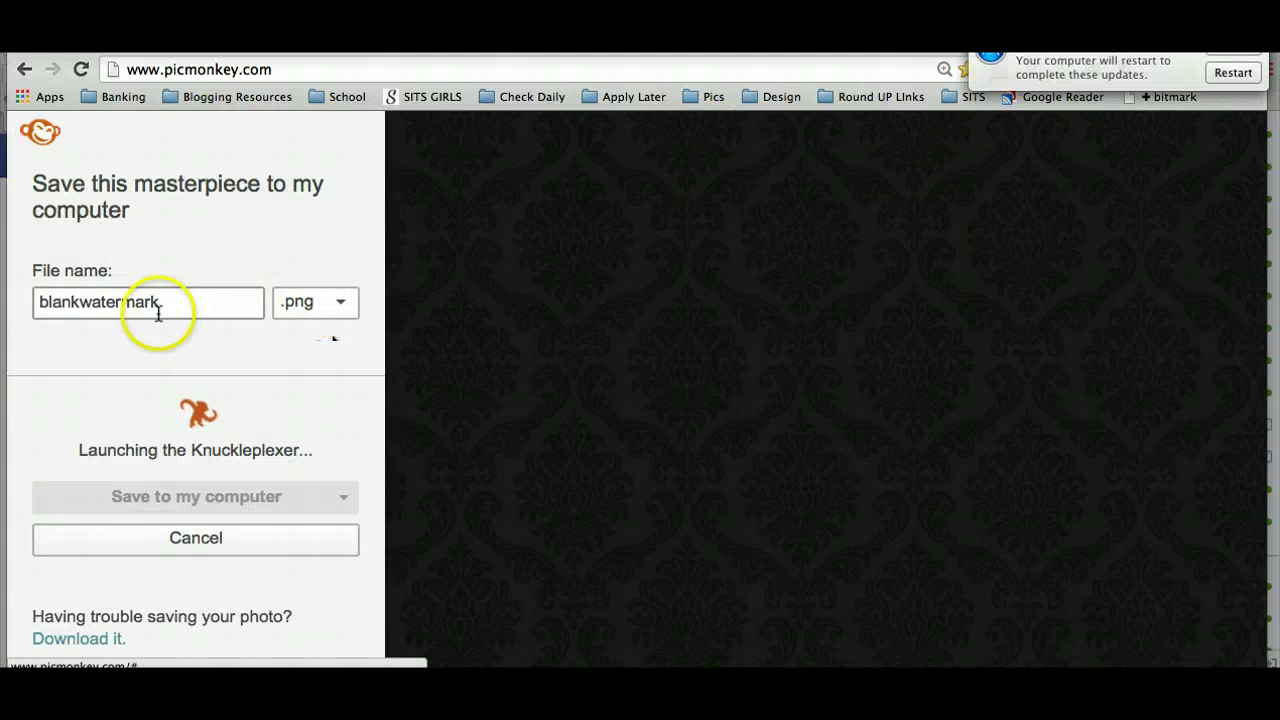
pyautogui.doubleClick(166, 301)
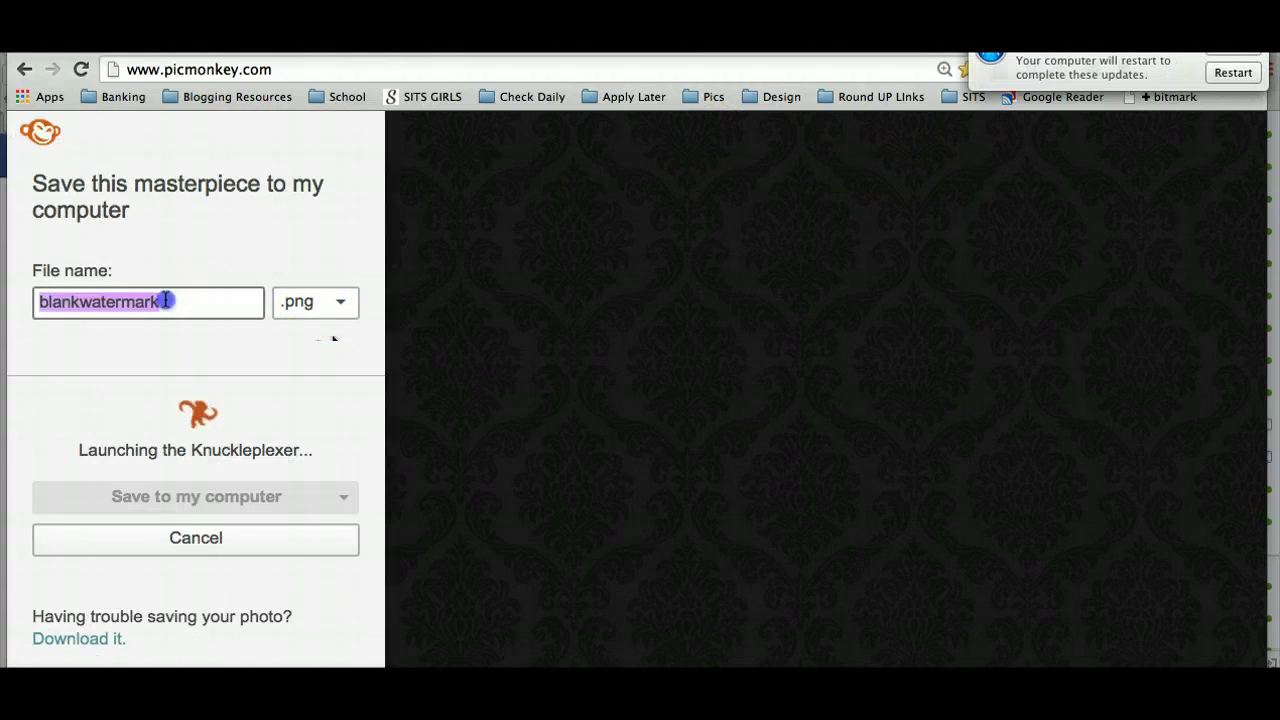
pyautogui.write('mywa')
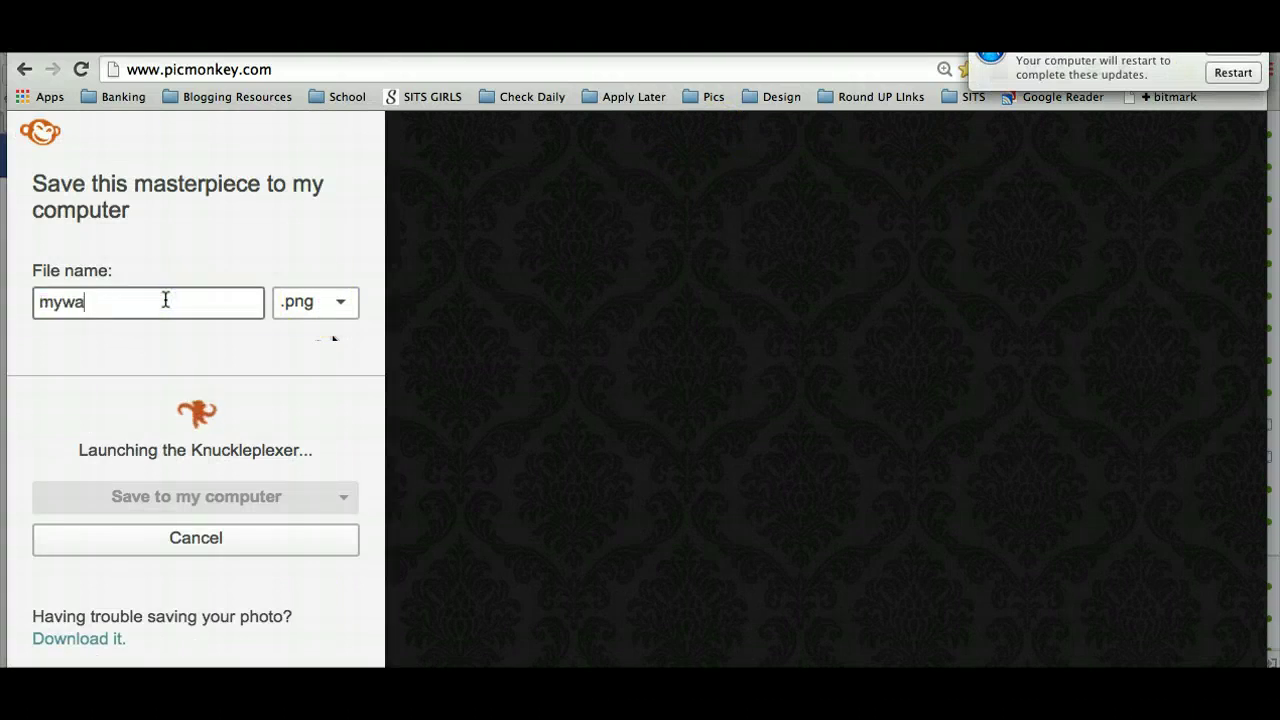
pyautogui.write('termark')
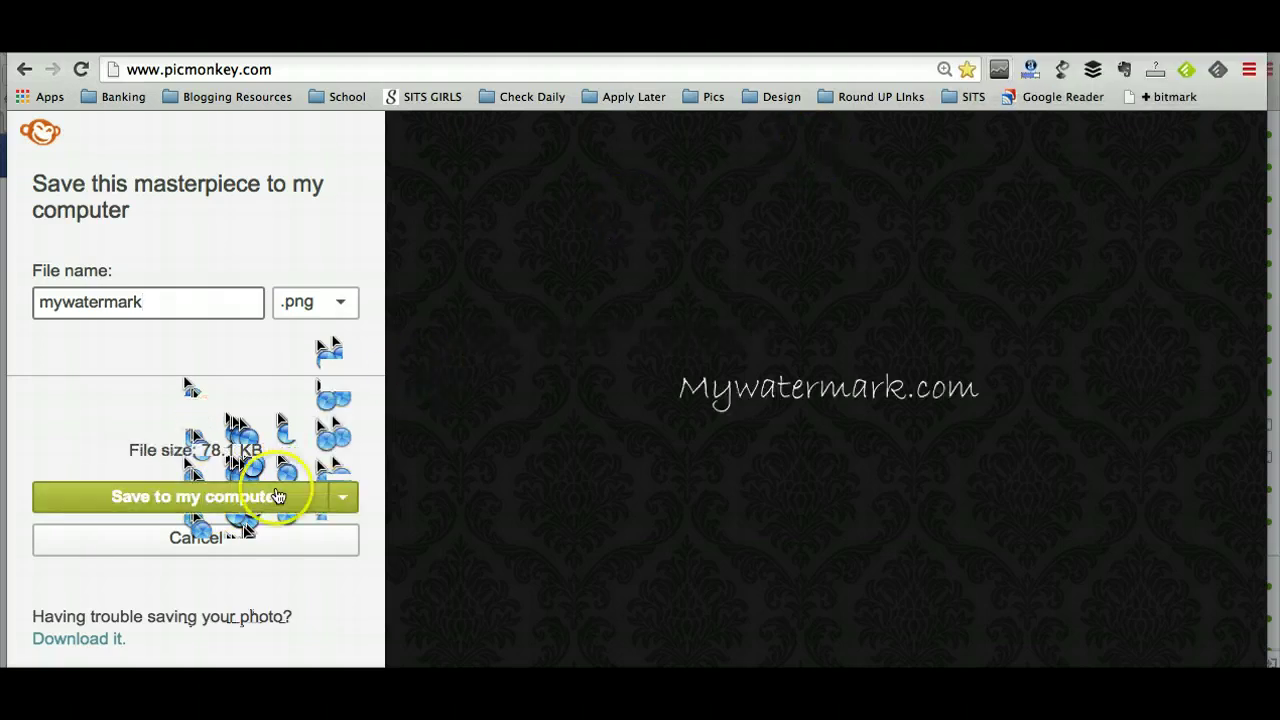
pyautogui.click(220, 502)
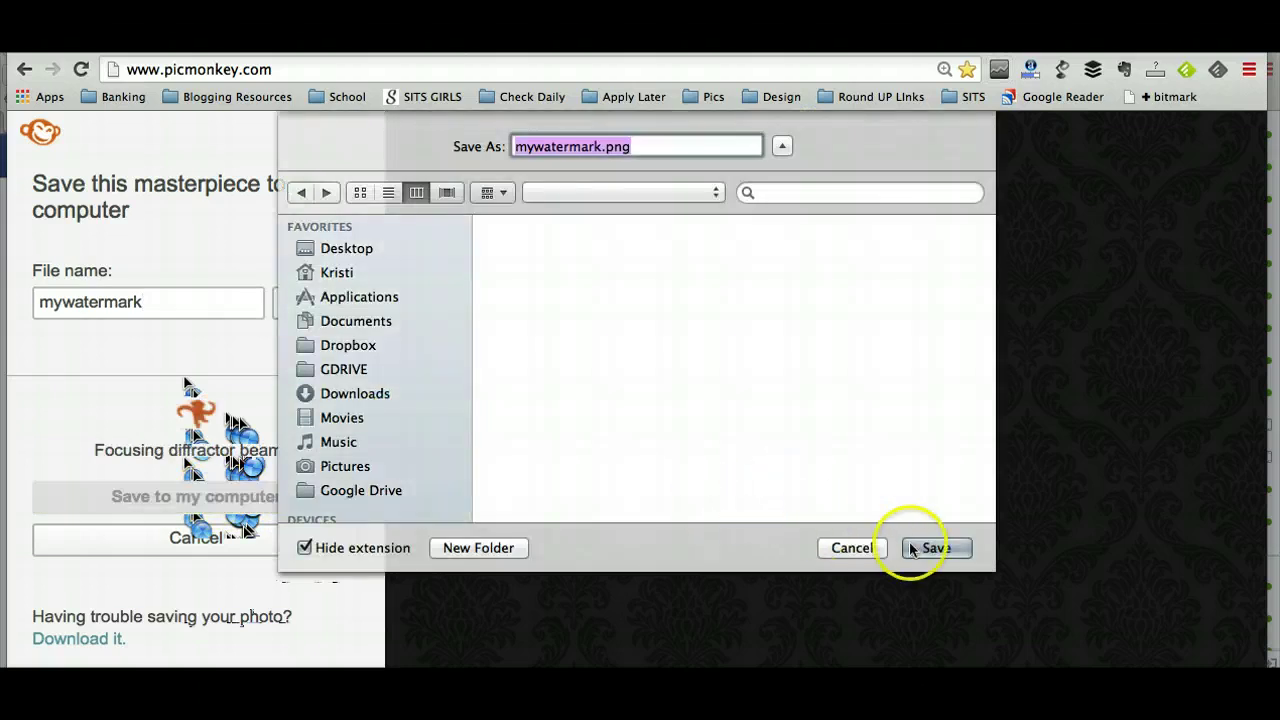
pyautogui.click(920, 548)
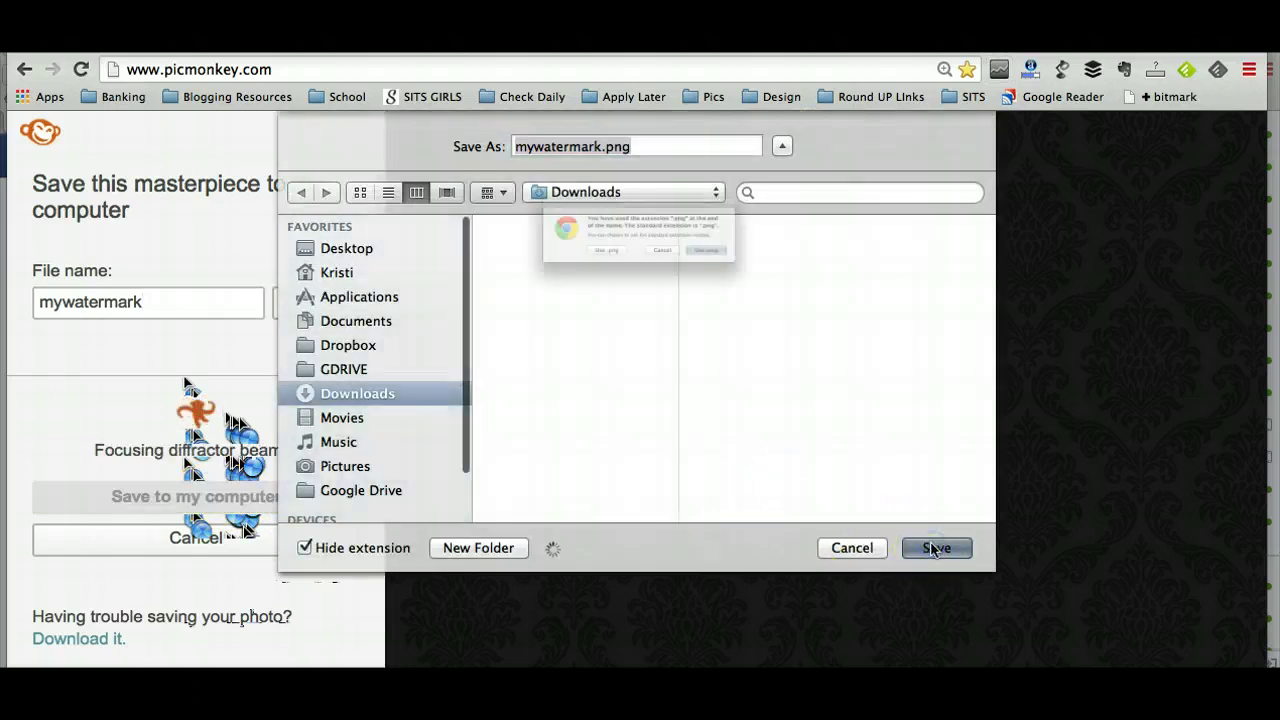
pyautogui.click(812, 280)
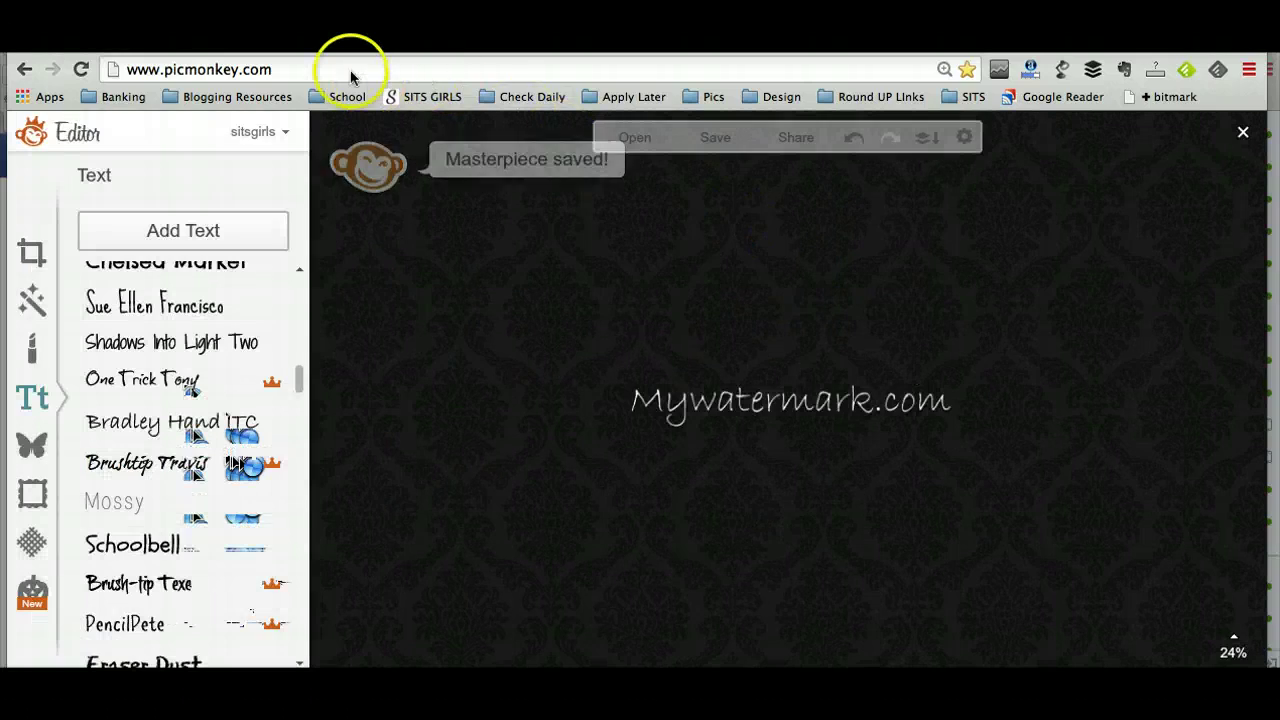
# Reload PicMonkey and open the coffee-bean photo funa.jpg from Downloads.
pyautogui.click(282, 72)
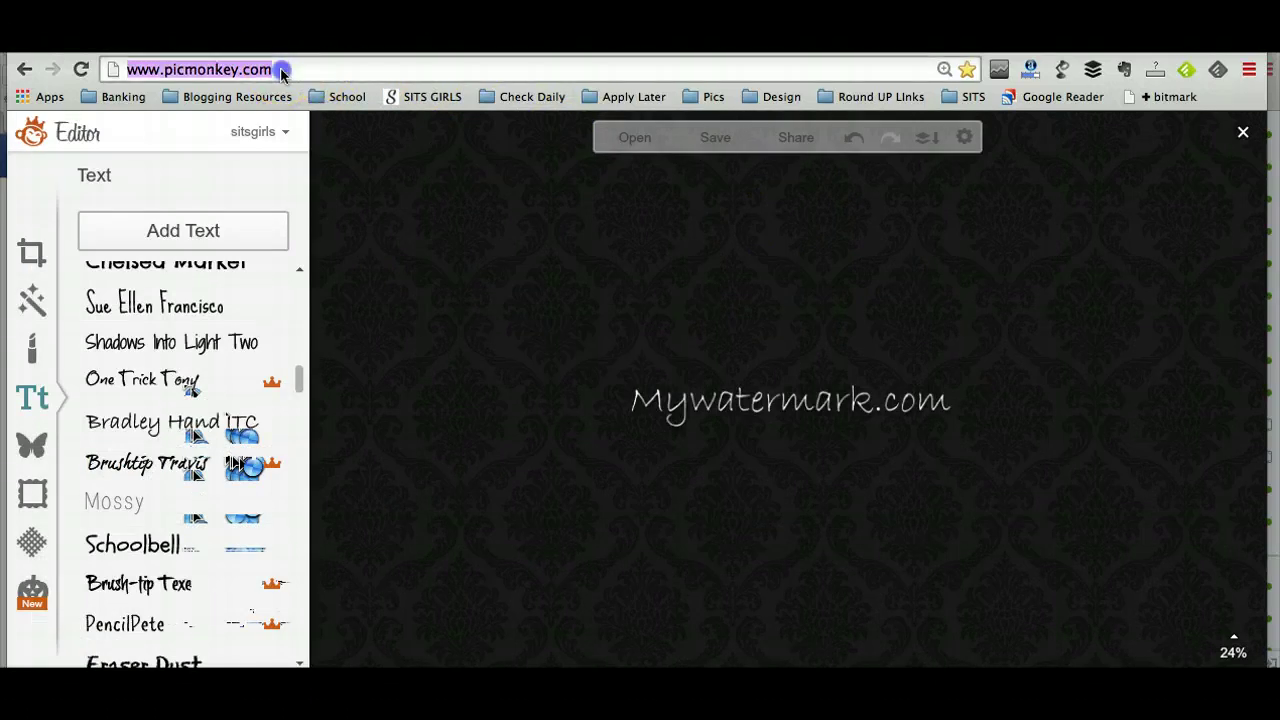
pyautogui.press('Return')
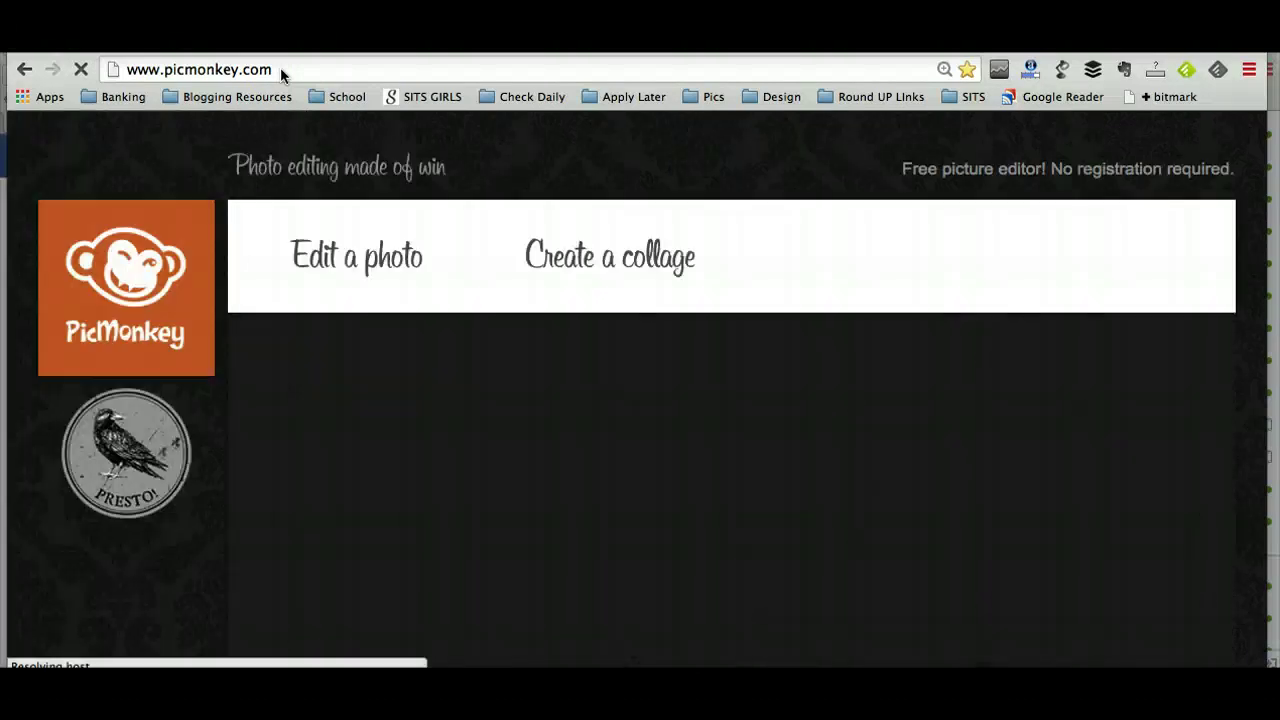
pyautogui.click(328, 256)
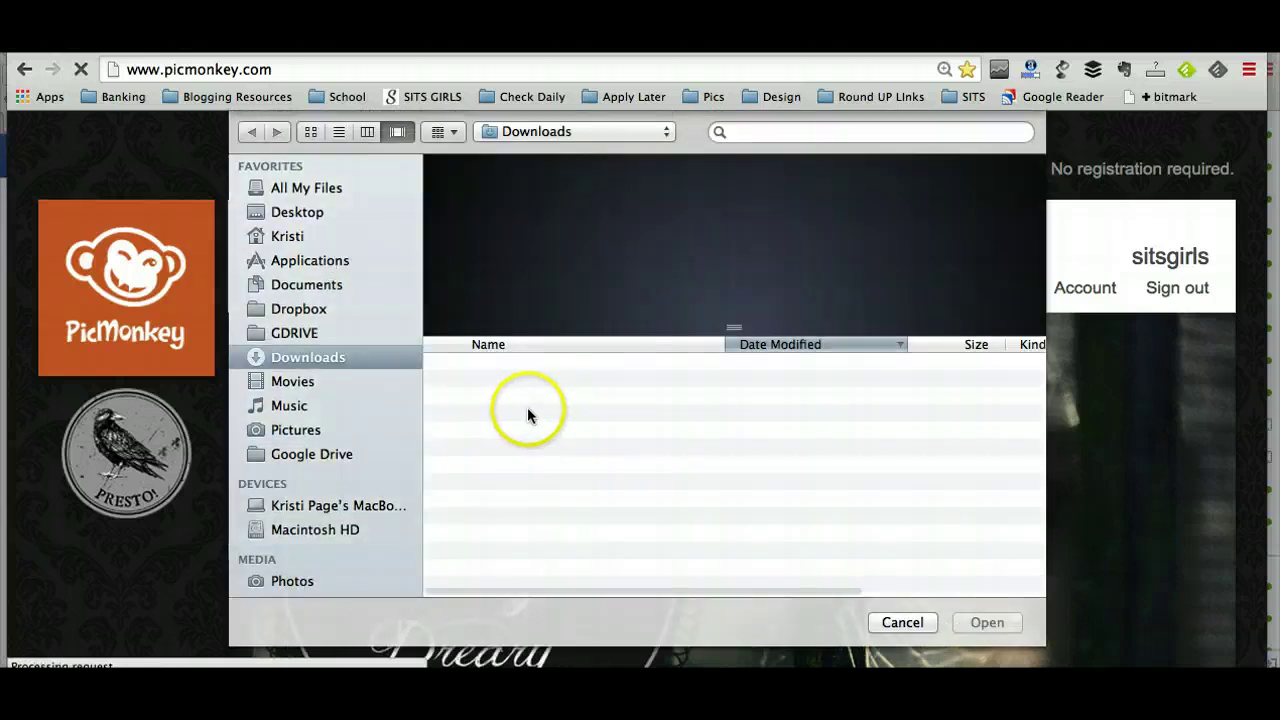
pyautogui.click(496, 421)
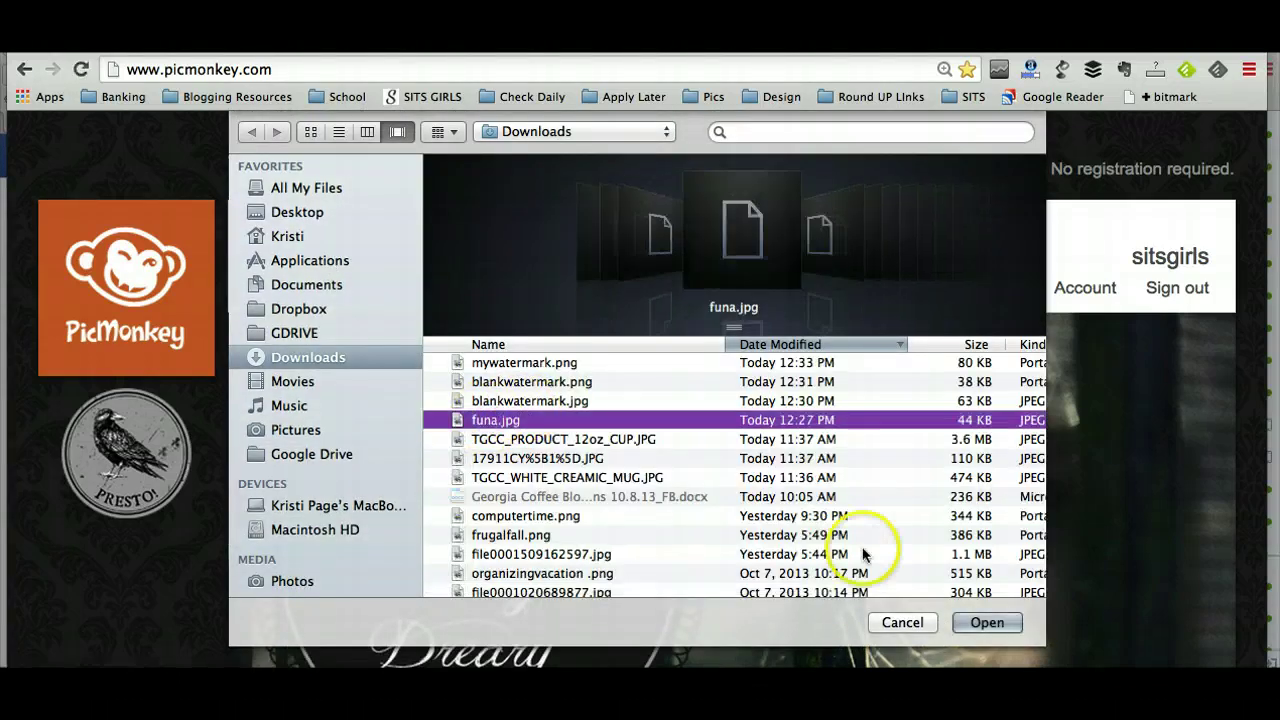
pyautogui.click(981, 630)
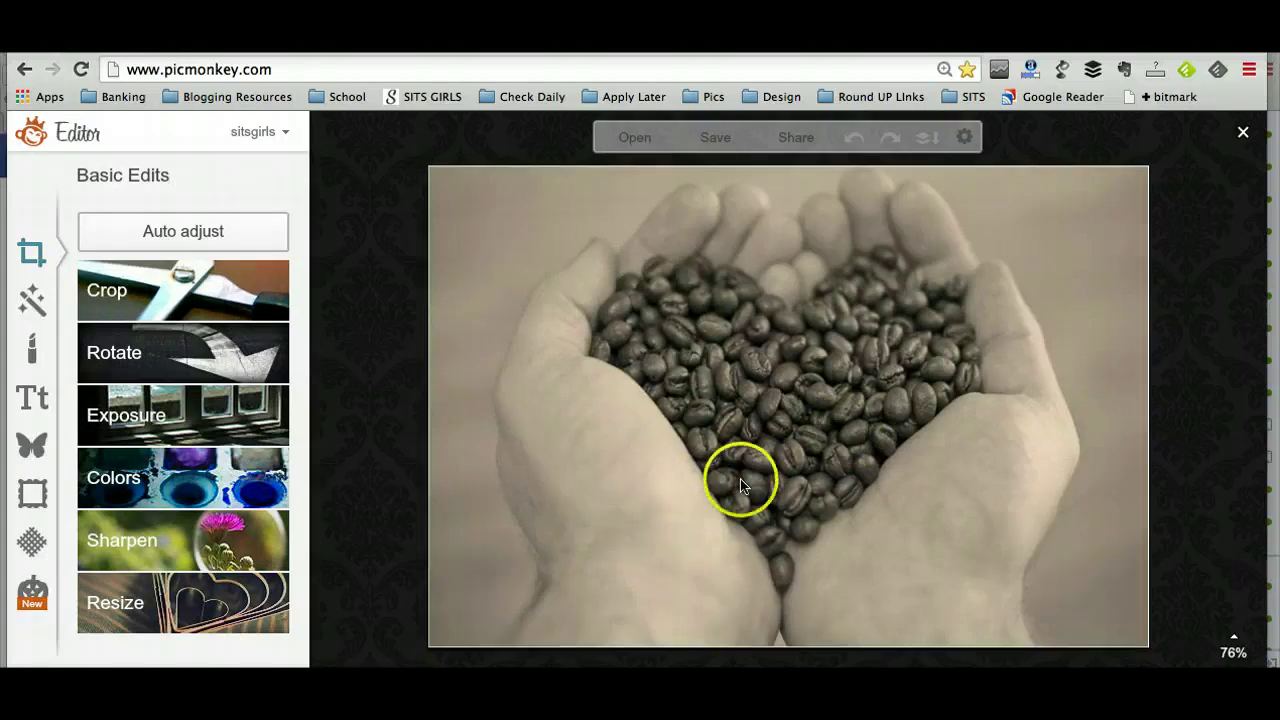
# Add mywatermark.png from Downloads as an overlay on the photo.
pyautogui.click(33, 446)
pyautogui.click(181, 240)
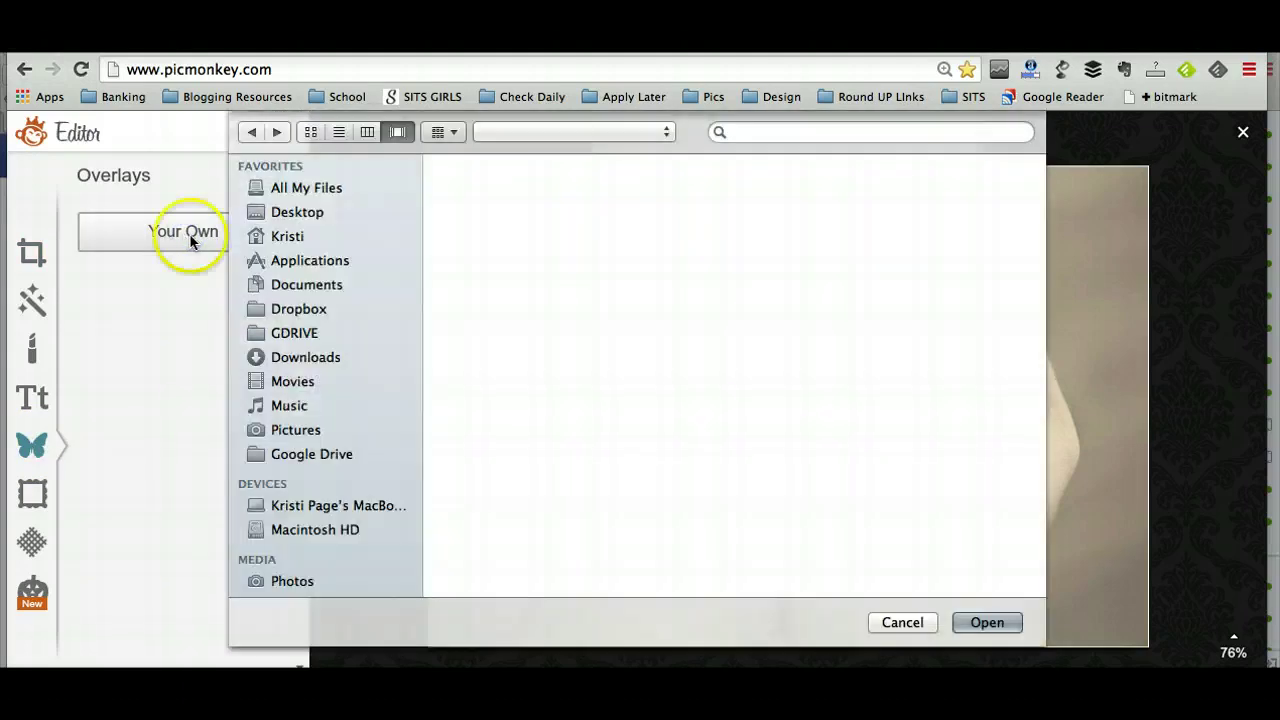
pyautogui.click(308, 357)
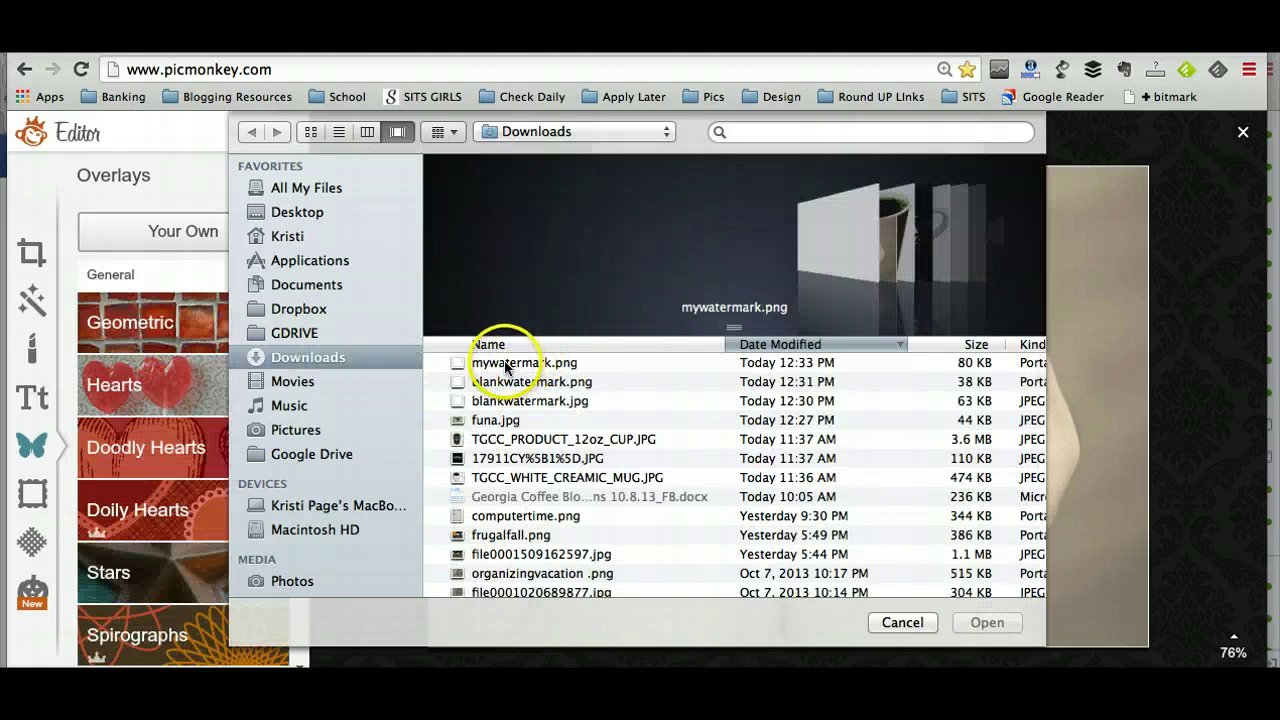
pyautogui.click(506, 365)
pyautogui.click(976, 626)
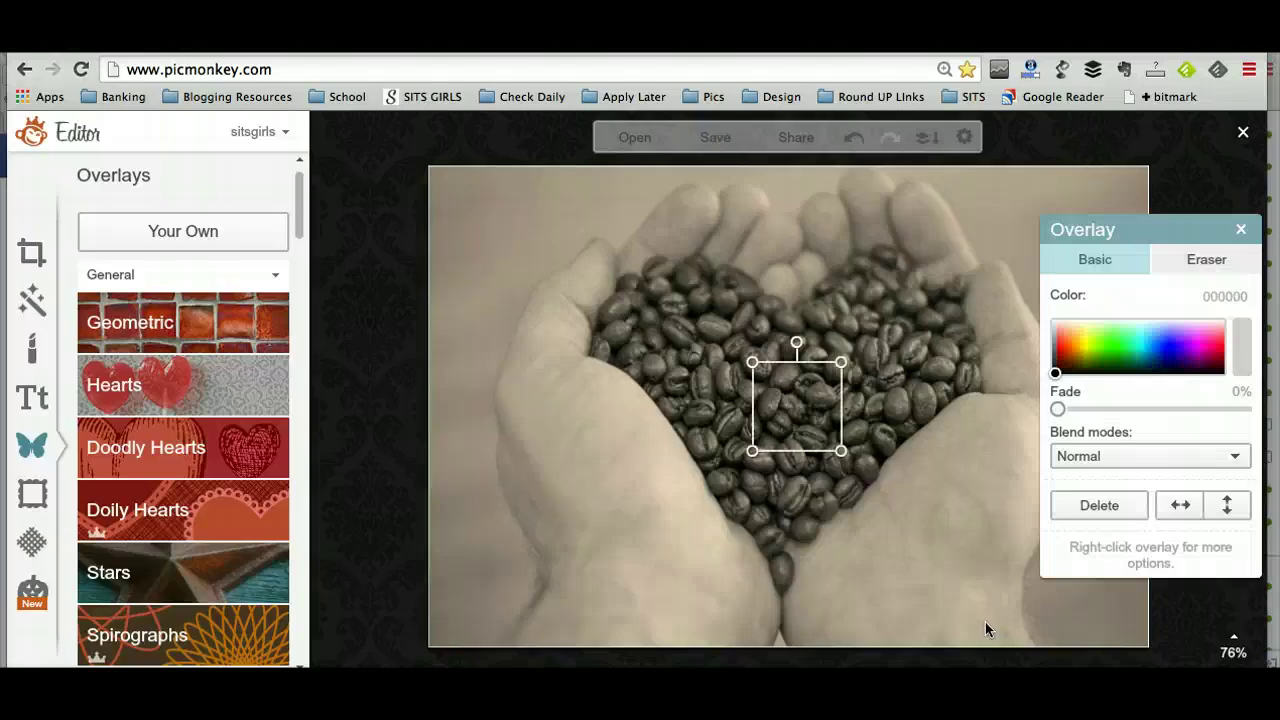
# Enlarge the watermark overlay and move it to the photo's lower-right corner.
pyautogui.moveTo(891, 449)
pyautogui.mouseDown()
pyautogui.moveTo(842, 415)
pyautogui.moveTo(980, 423)
pyautogui.mouseUp()
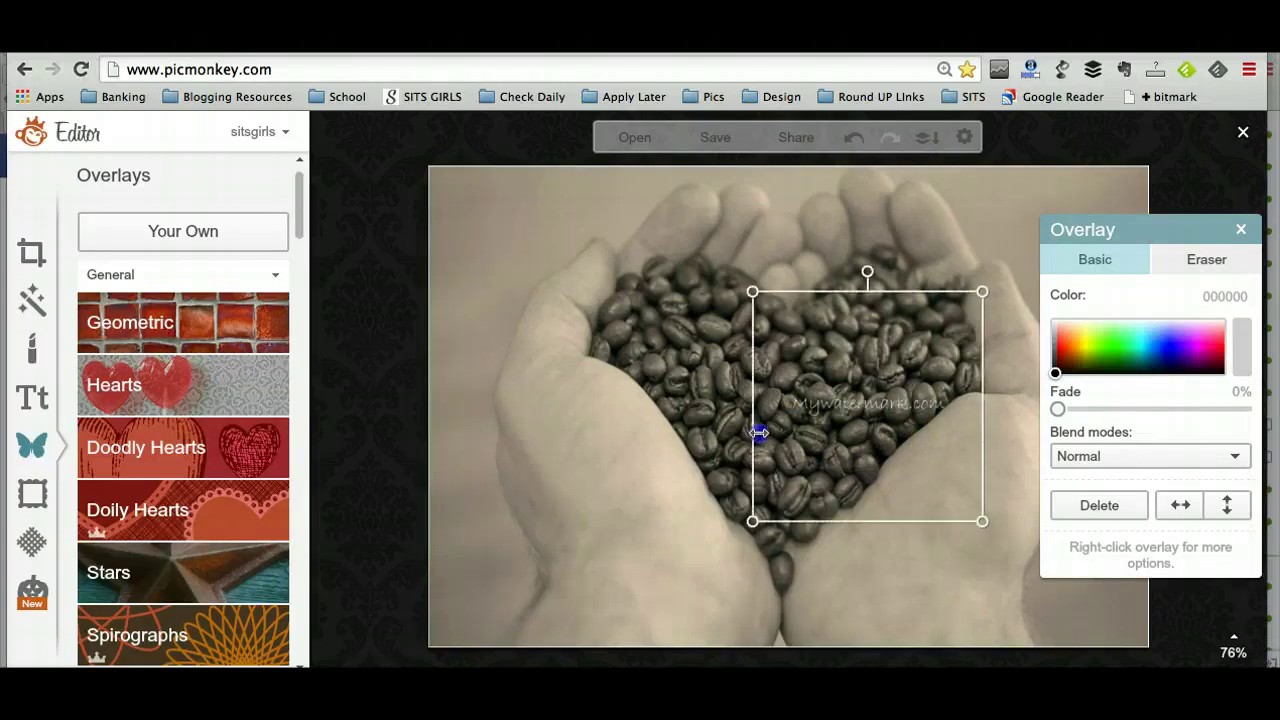
pyautogui.moveTo(751, 431); pyautogui.dragTo(549, 461)
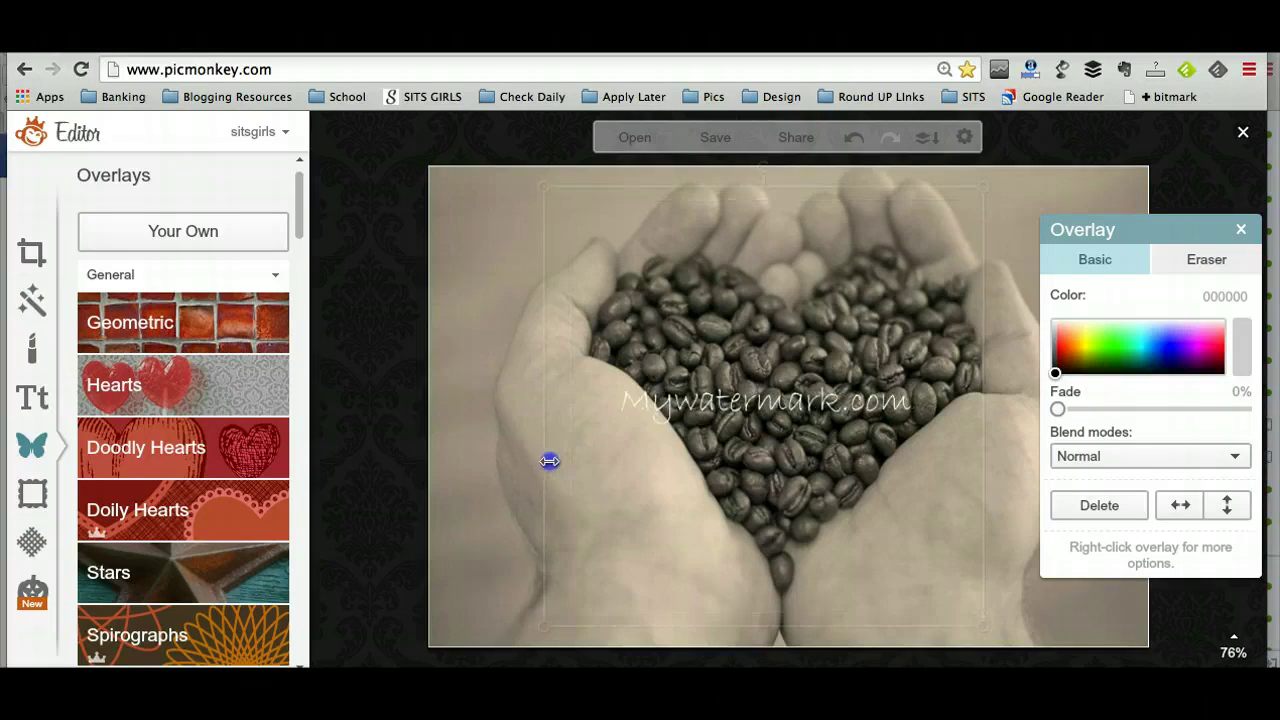
pyautogui.click(737, 393)
pyautogui.moveTo(780, 485)
pyautogui.mouseDown()
pyautogui.moveTo(891, 571)
pyautogui.moveTo(997, 614)
pyautogui.moveTo(988, 625)
pyautogui.moveTo(1183, 559)
pyautogui.mouseUp()
pyautogui.click(1205, 360)
# Deselect the overlay and bring up the save panel for funa as a JPG.
pyautogui.click(840, 244)
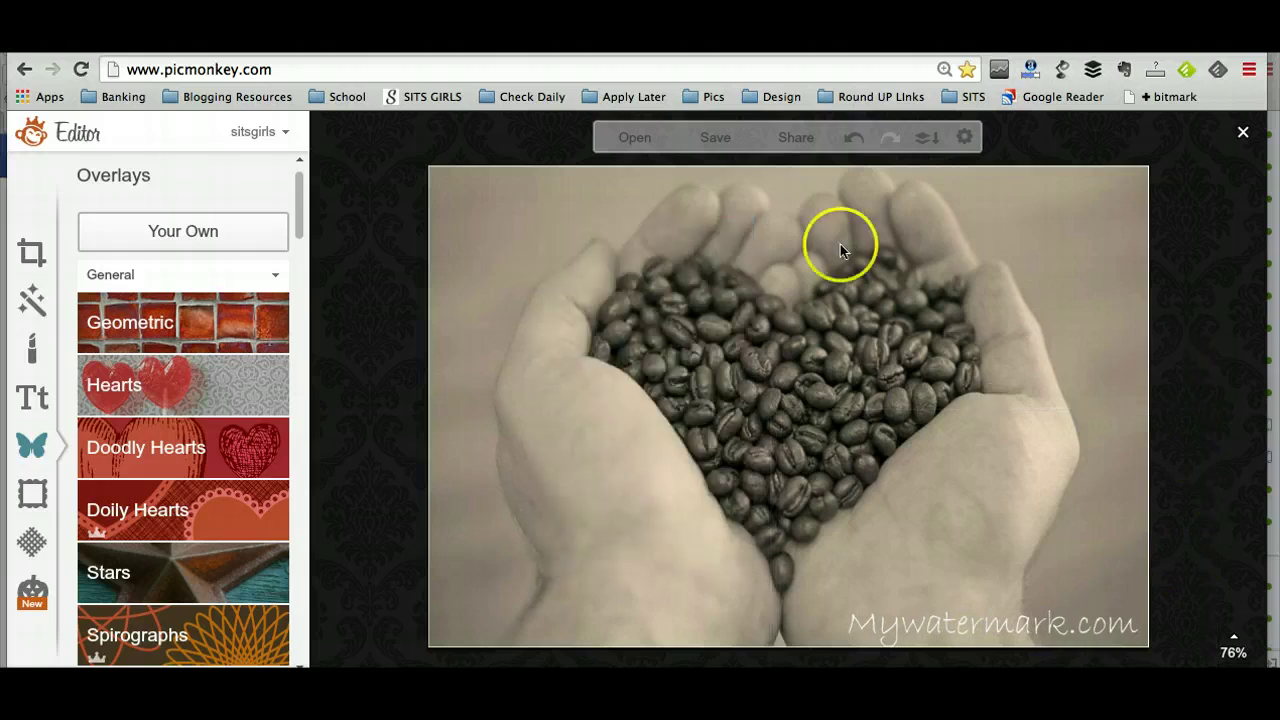
pyautogui.click(710, 143)
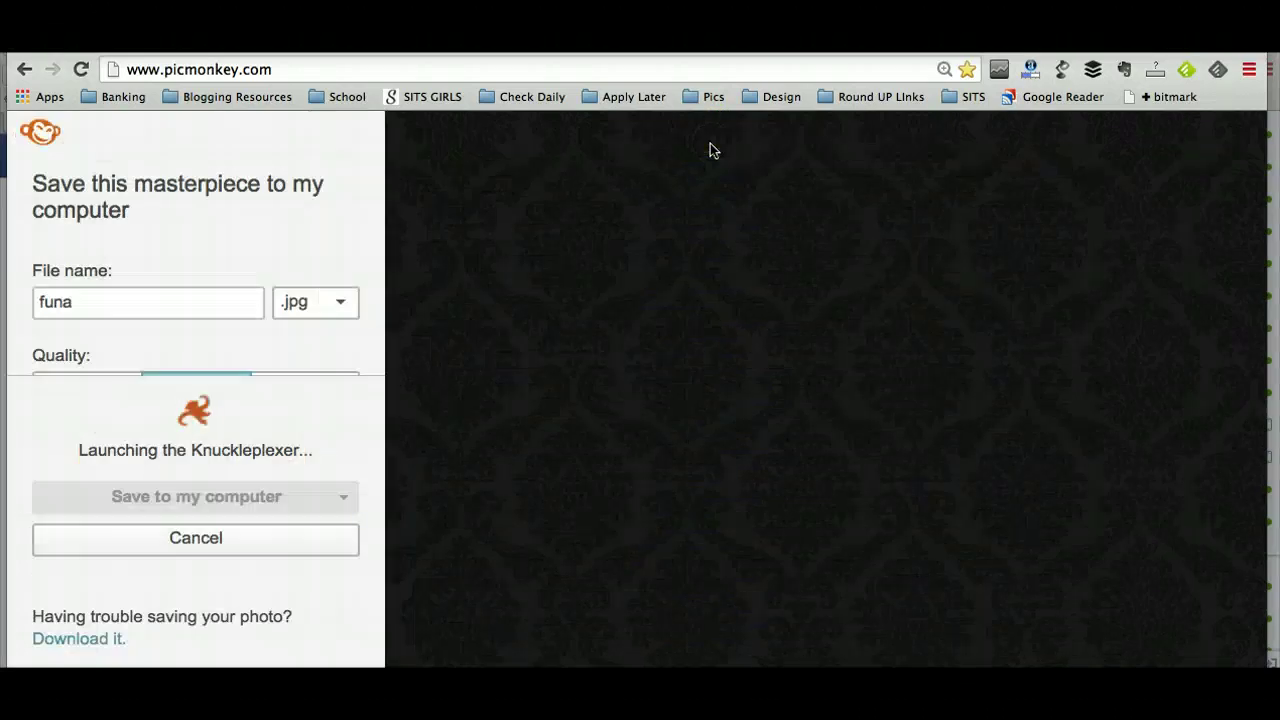